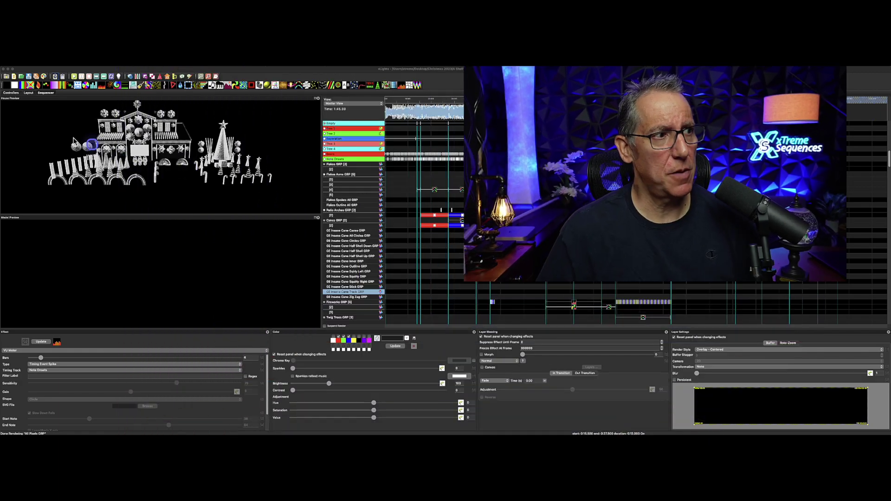
Open the submodel definitions of the GE Insane Cane 1 model from the layout
click(29, 93)
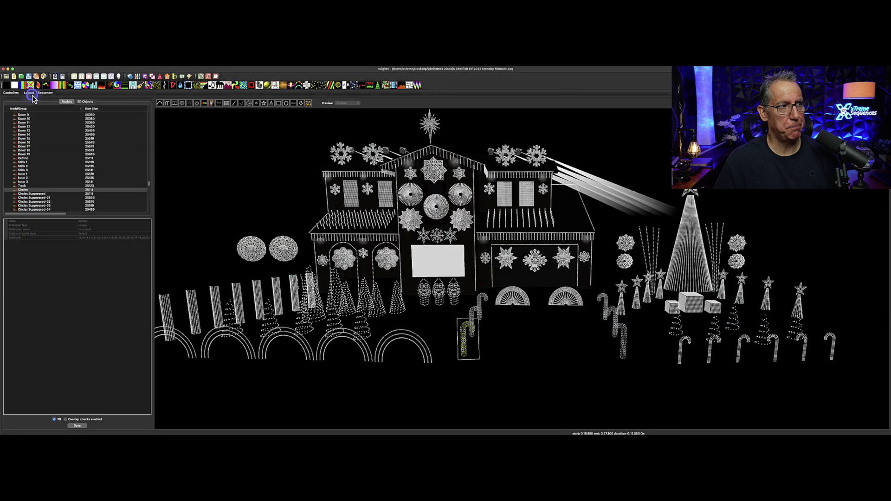
click(459, 378)
click(463, 353)
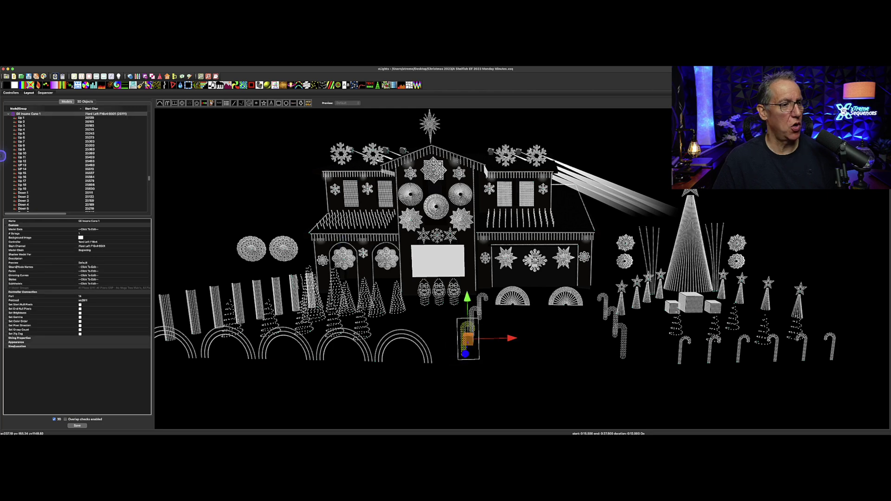
mouse_move(109, 148)
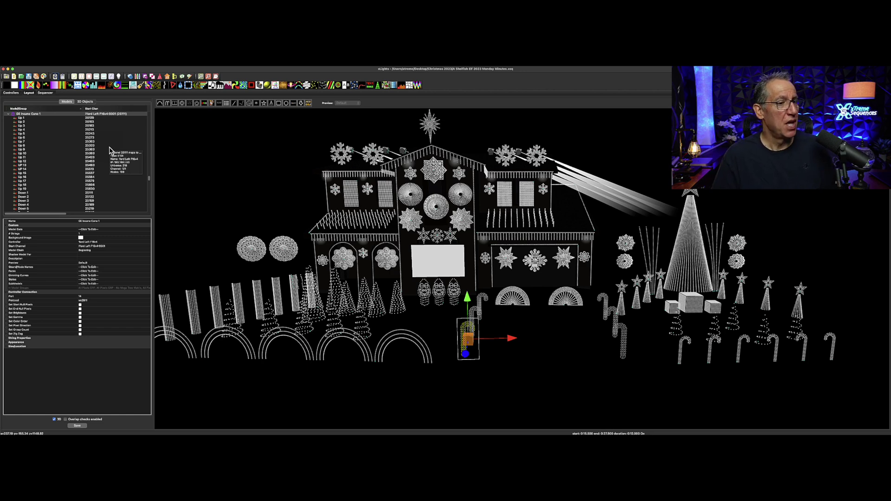
click(145, 283)
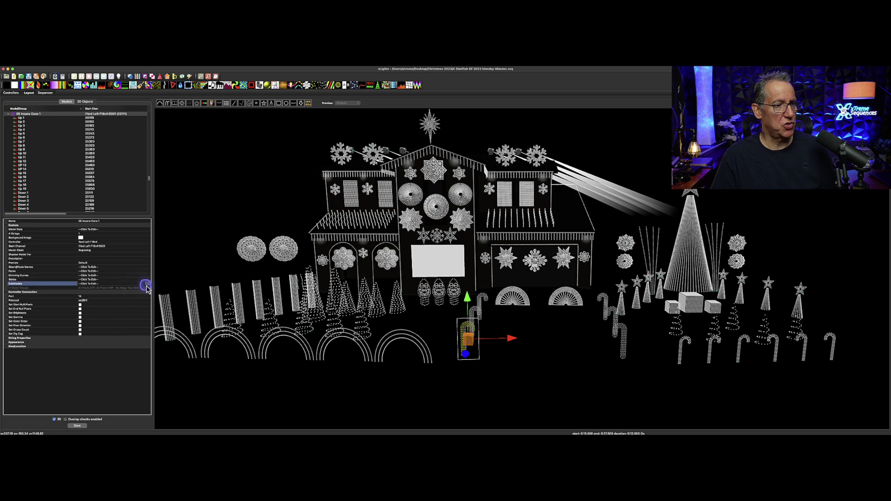
click(148, 285)
Examine the cane's submodels one by one from Up 1 through the Down, Outline, Stick and Inner submodels to Track
click(154, 92)
key(Down)
key(Down)
key(Down)
key(Down)
key(Down)
key(Down)
key(Down)
key(Down)
key(Down)
key(Down)
key(Down)
key(Down)
key(Down)
key(Down)
key(Down)
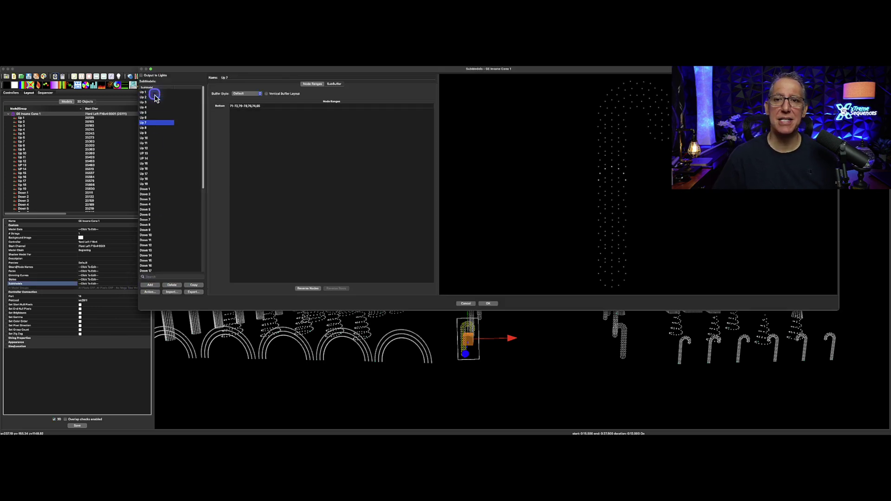
key(Down)
key(Down)
key(Down)
key(Down)
key(Down)
key(Down)
key(Down)
key(Down)
key(Down)
key(Down)
key(Down)
key(Down)
key(Down)
key(Down)
key(Down)
key(Down)
key(Down)
key(Down)
key(Down)
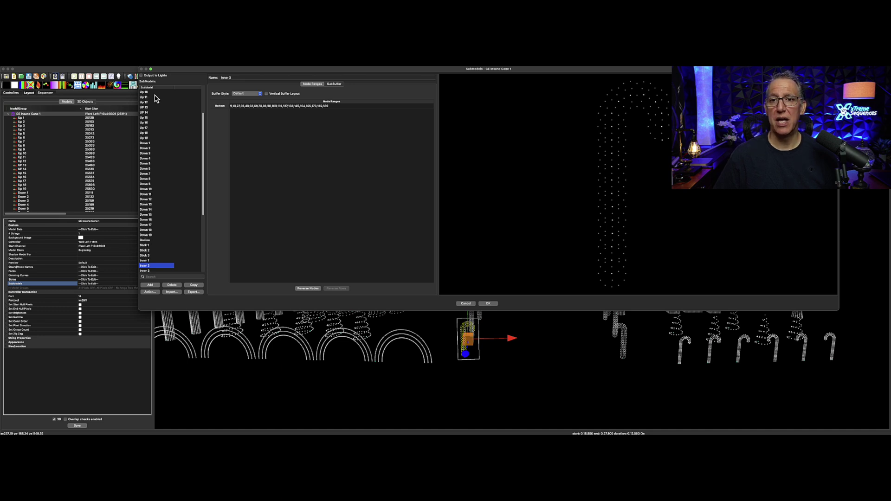
key(Down)
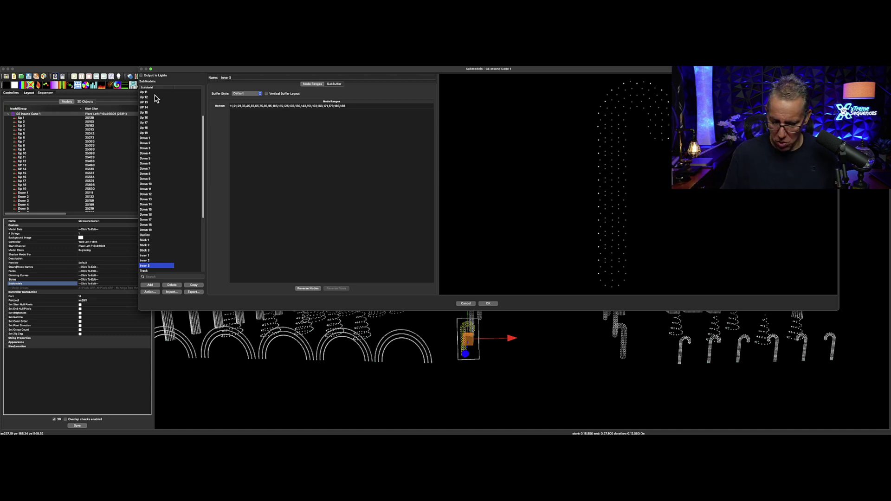
key(Down)
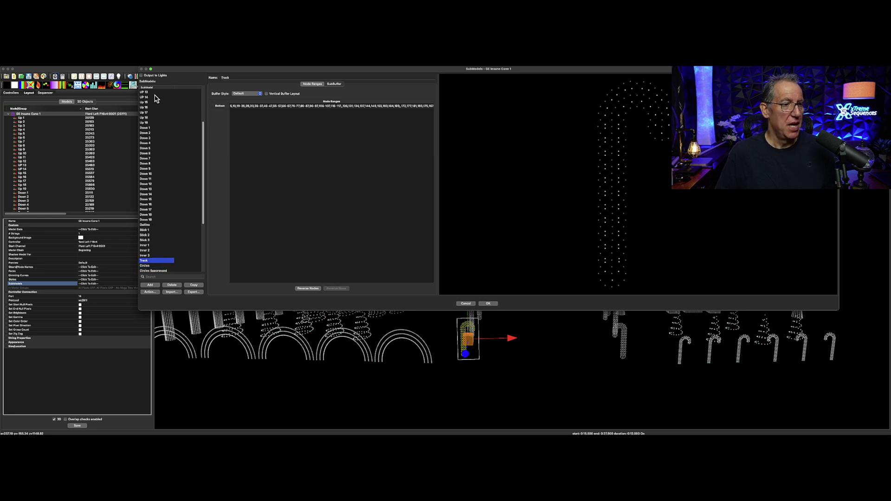
Compare the Inner, Track, Circles and Circles Suppressed submodels of the cane, ending on Circles
key(Up)
key(Up)
key(Up)
key(Up)
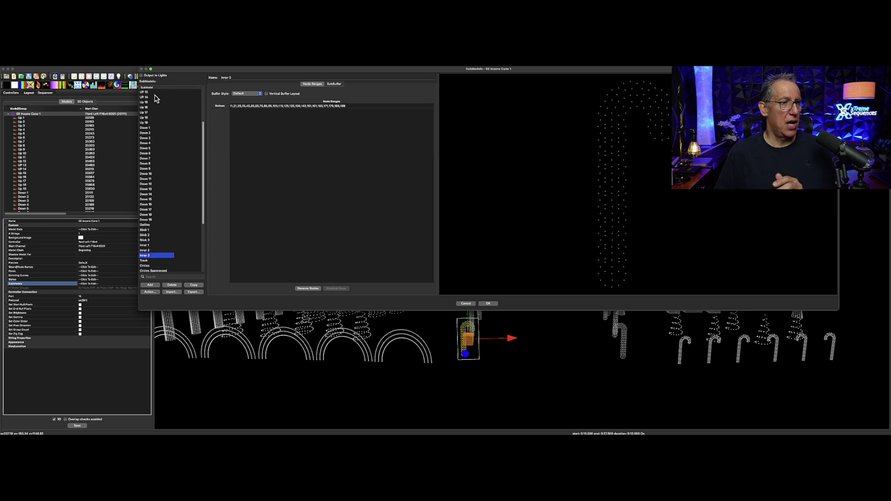
key(Down)
key(Down)
key(Down)
key(Down)
key(Down)
key(Down)
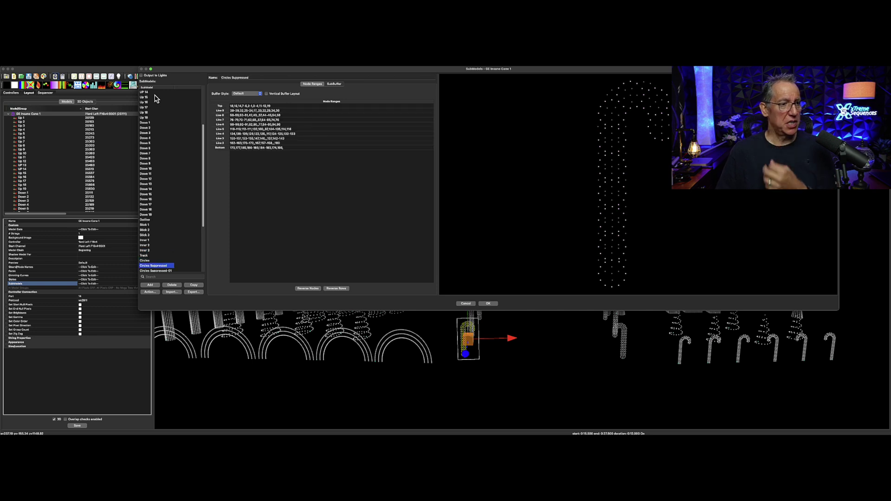
key(Up)
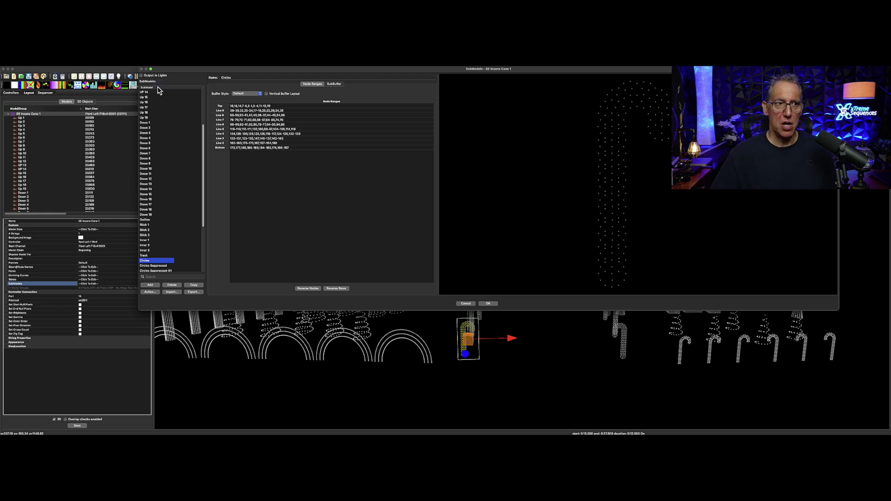
Examine each node range row of the Circles submodel from Top to Bottom, and return to the Top row
double_click(262, 107)
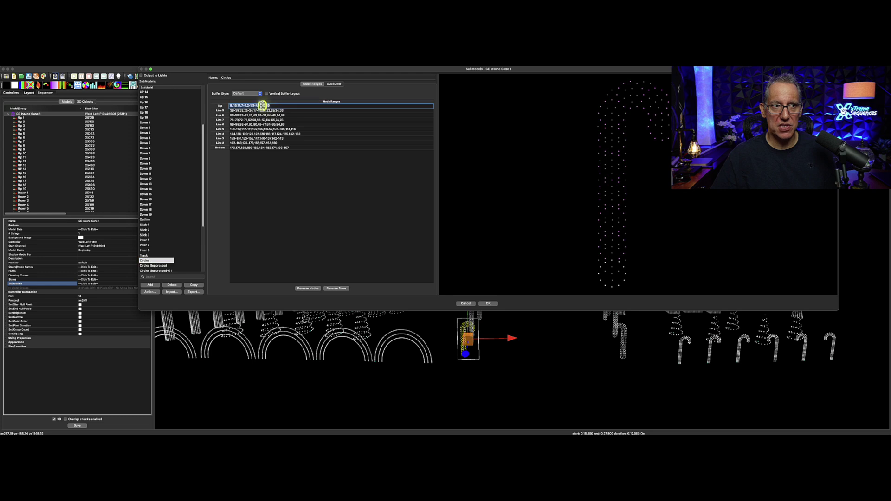
double_click(263, 112)
double_click(263, 115)
double_click(264, 120)
double_click(265, 124)
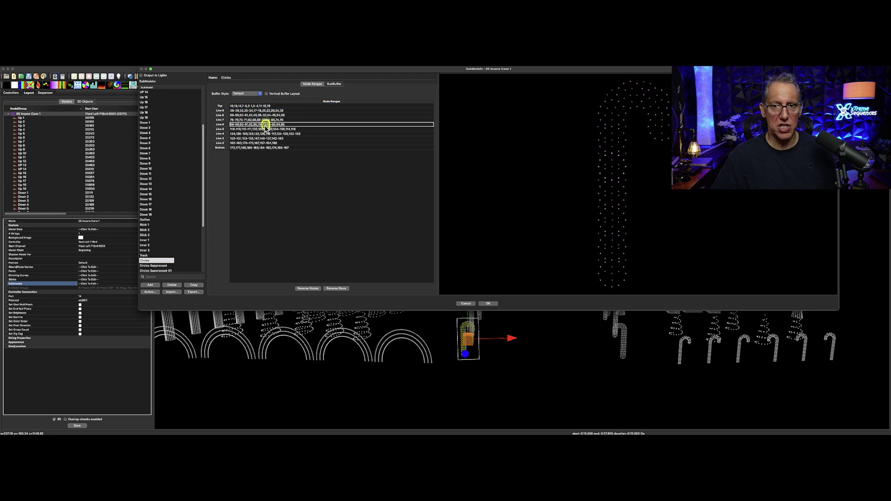
double_click(264, 129)
double_click(264, 134)
double_click(265, 138)
double_click(264, 143)
double_click(264, 147)
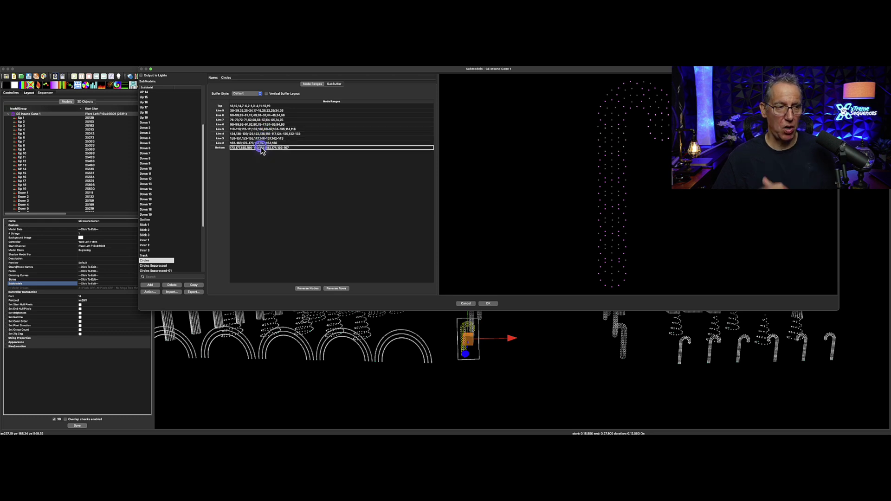
click(267, 106)
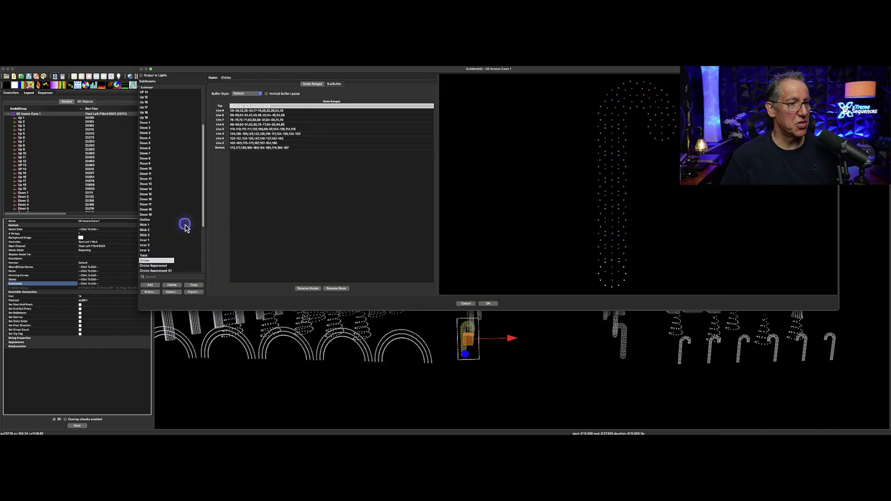
Examine the remaining cane submodels from Circles Suppressed to the end of the list, and close the submodel definitions without saving
shift+click(148, 194)
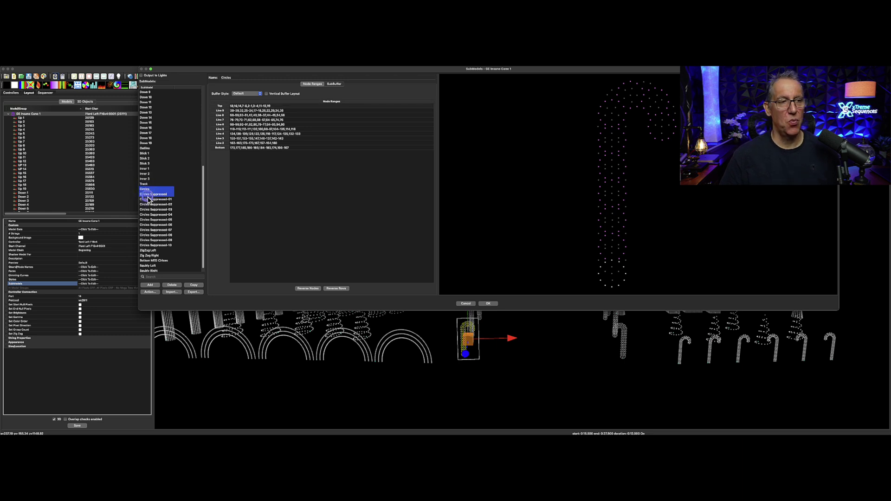
click(151, 195)
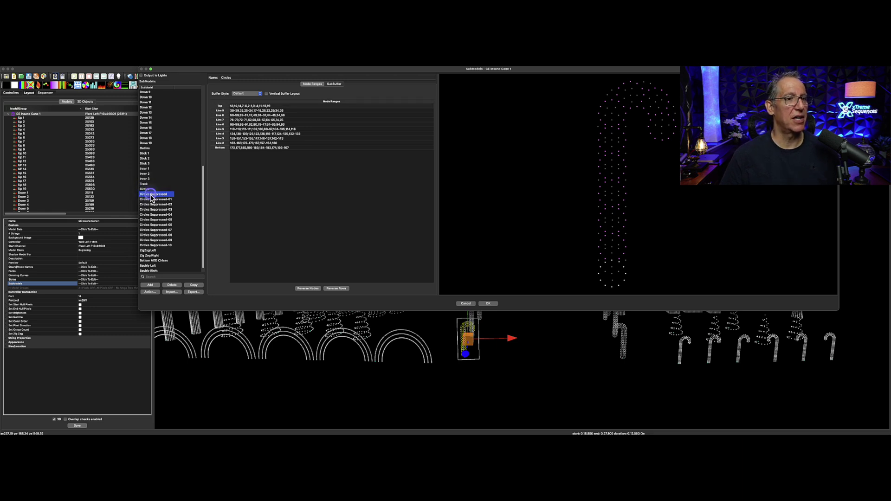
click(154, 199)
key(Down)
key(Down)
key(Down)
key(Down)
key(Down)
key(Down)
key(Down)
key(Down)
key(Down)
key(Down)
key(Down)
key(Down)
key(Down)
key(Down)
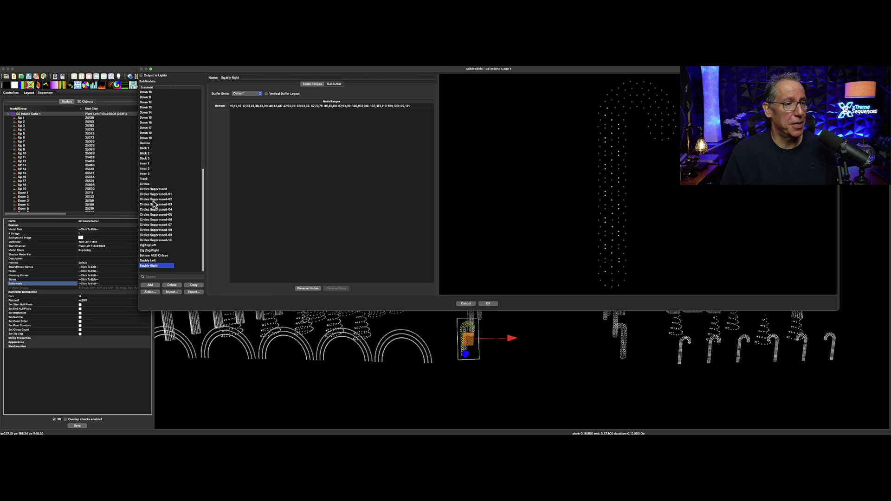
click(465, 304)
Return to the sequencer and open the display elements editor in a taller window
click(197, 124)
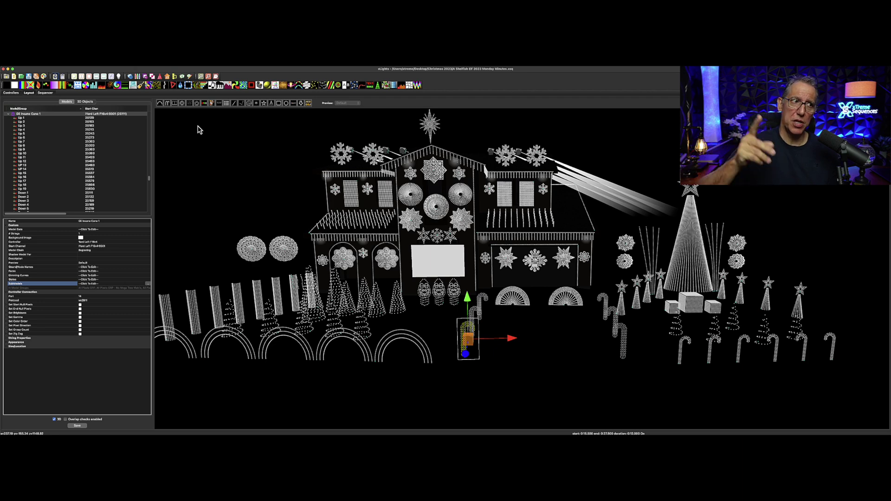
click(126, 122)
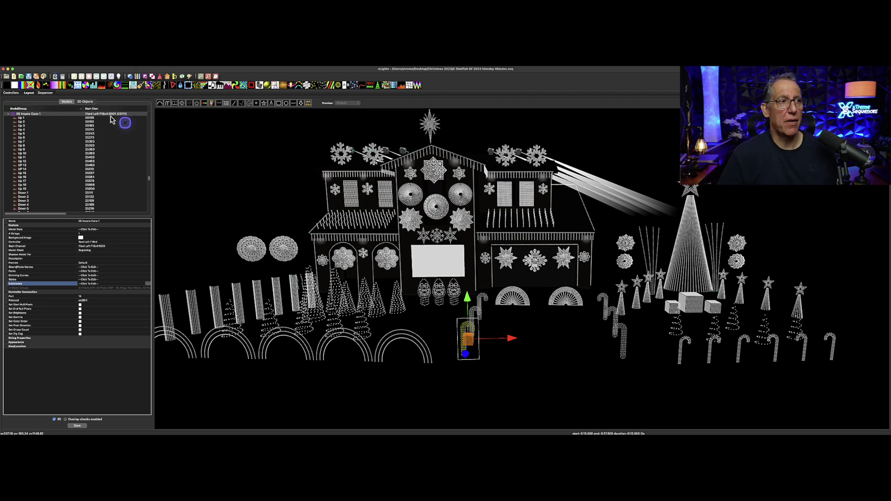
click(49, 93)
right_click(334, 237)
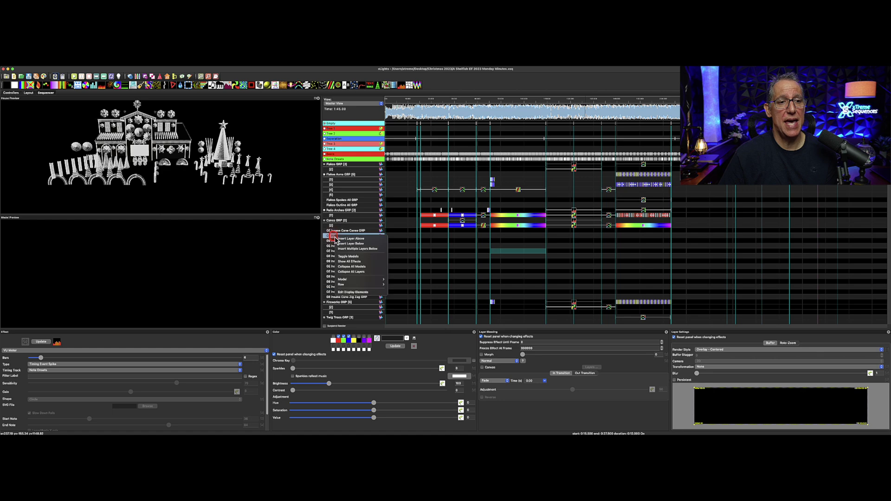
click(363, 291)
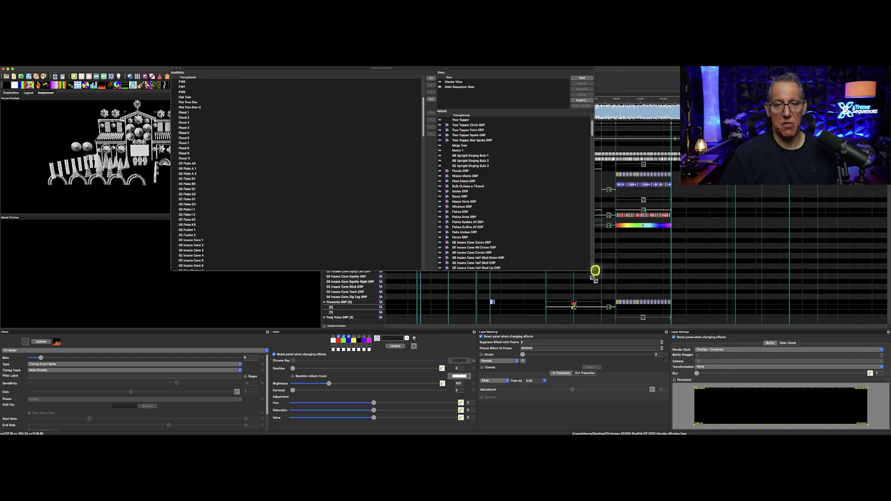
drag(594, 270, 597, 318)
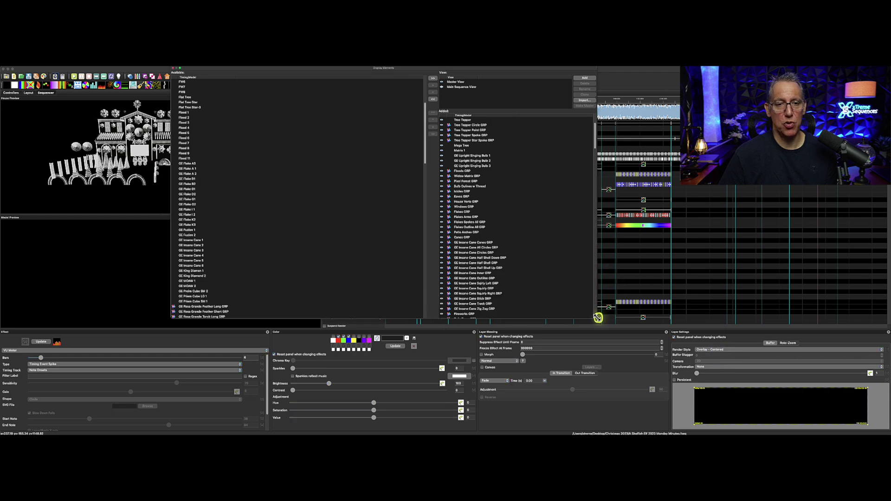
Review how the GE Insane Cane, SpinArchy and XLS Flake submodel groups are ordered among the added models, and close the display elements editor
click(470, 243)
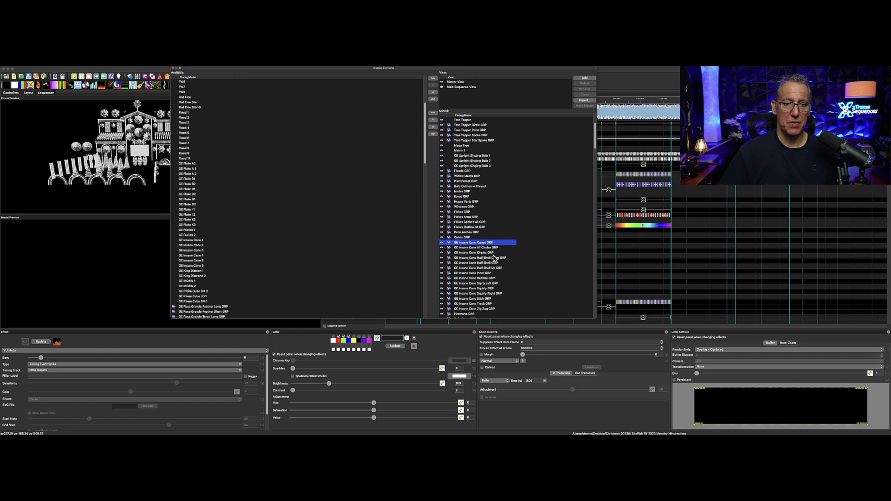
scroll(494, 258, down, 5)
scroll(495, 259, down, 1)
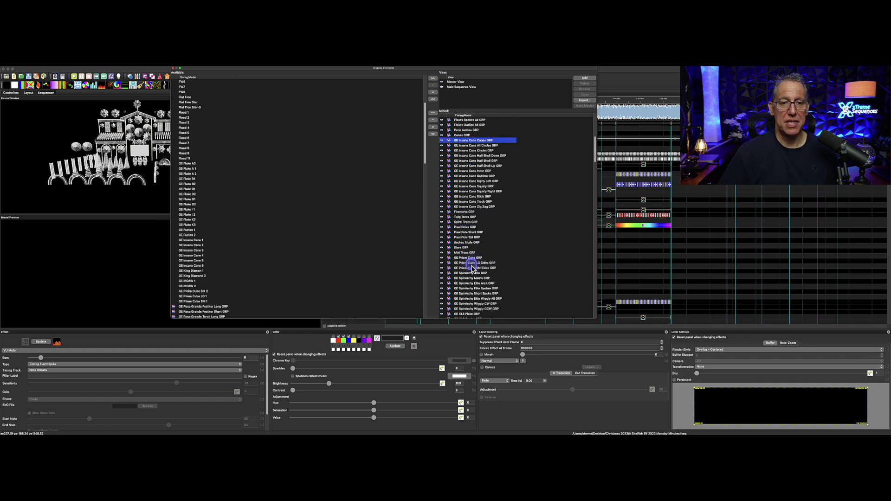
scroll(472, 268, down, 1)
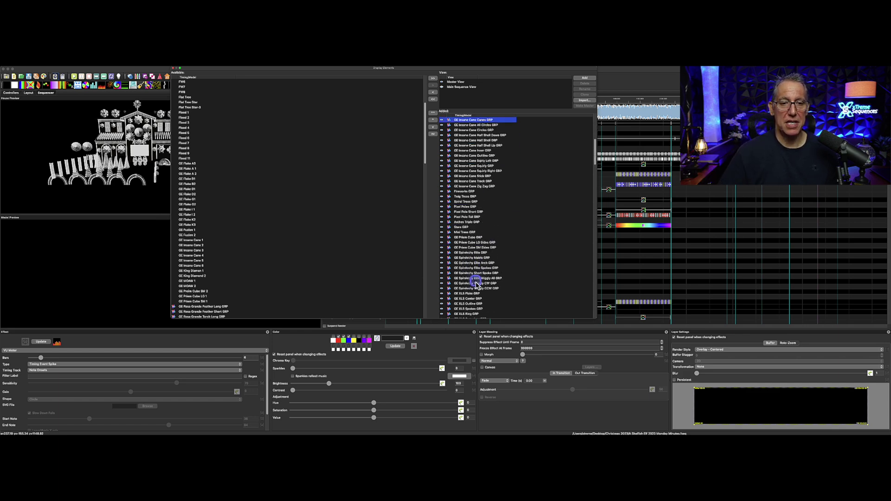
click(478, 254)
scroll(482, 262, down, 4)
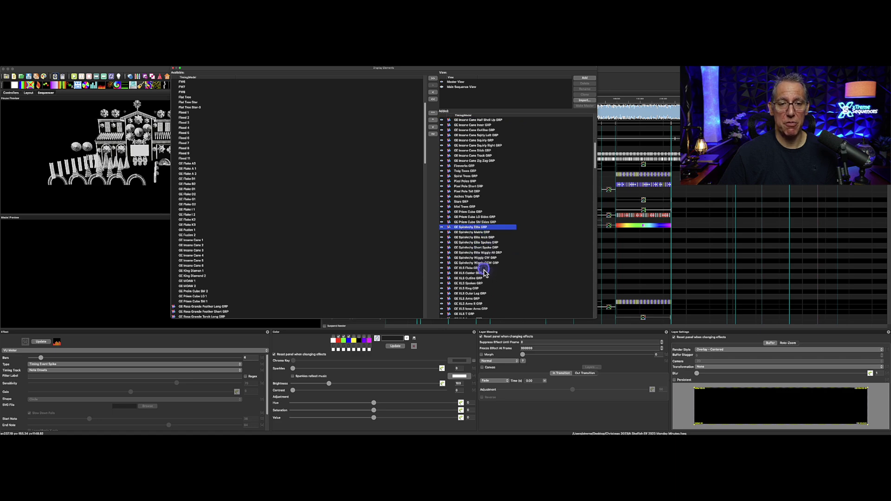
scroll(484, 275, down, 3)
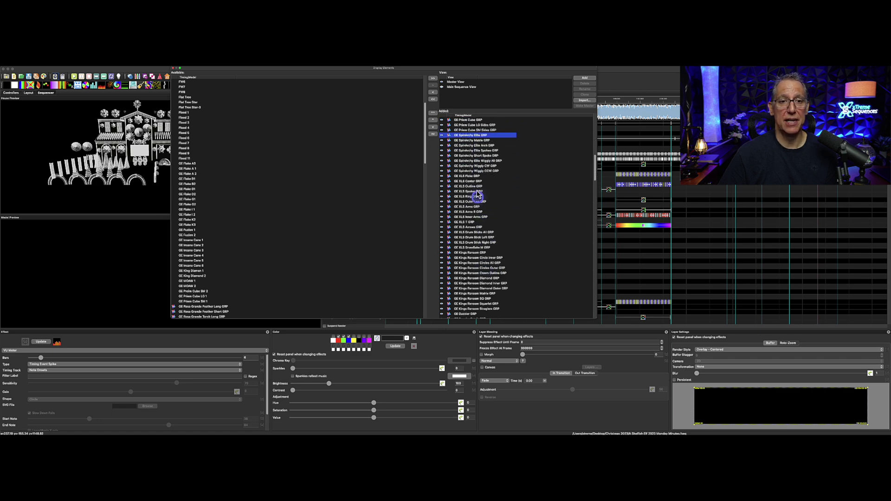
click(476, 177)
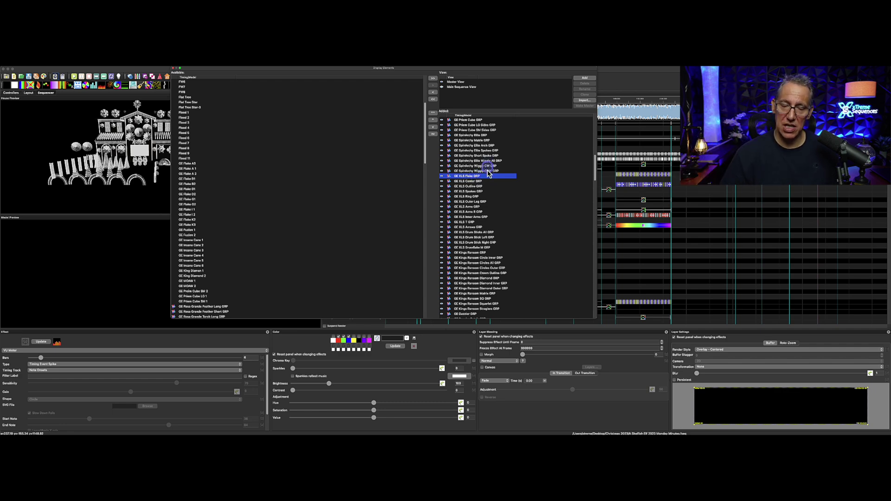
scroll(479, 207, up, 10)
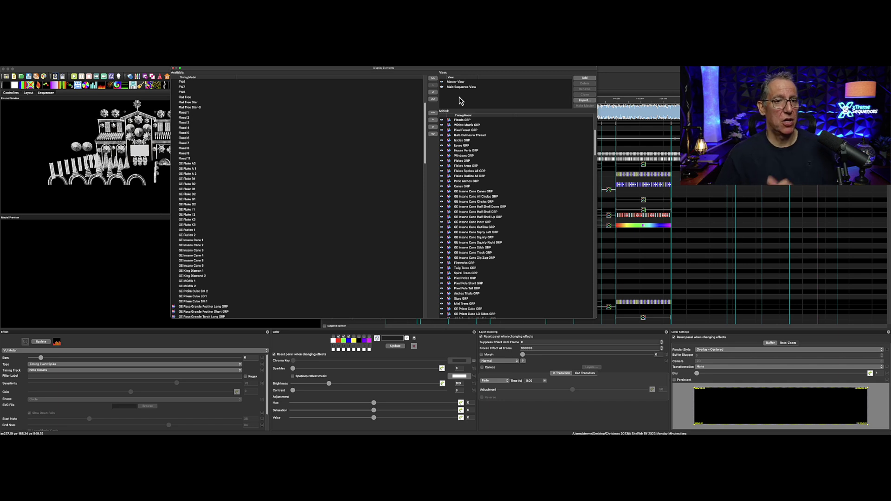
click(173, 69)
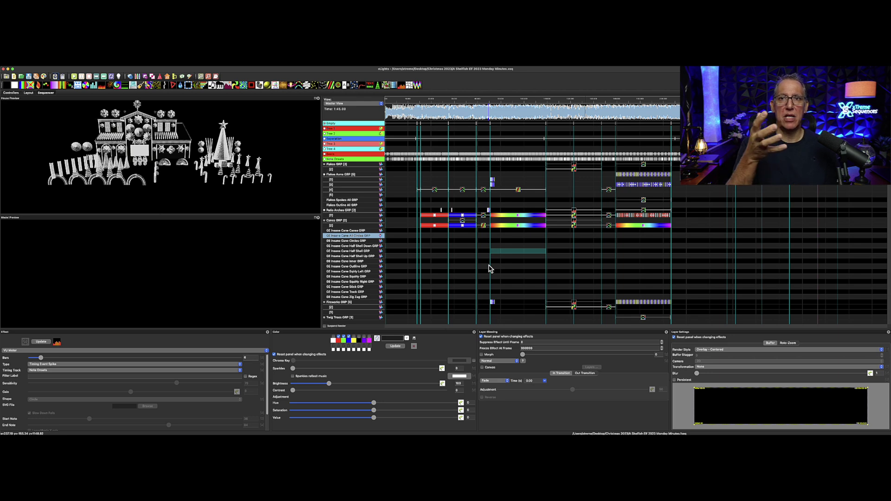
Insert an effect layer below the existing one on the GE Insane Cane Inner GRP
click(352, 261)
right_click(351, 263)
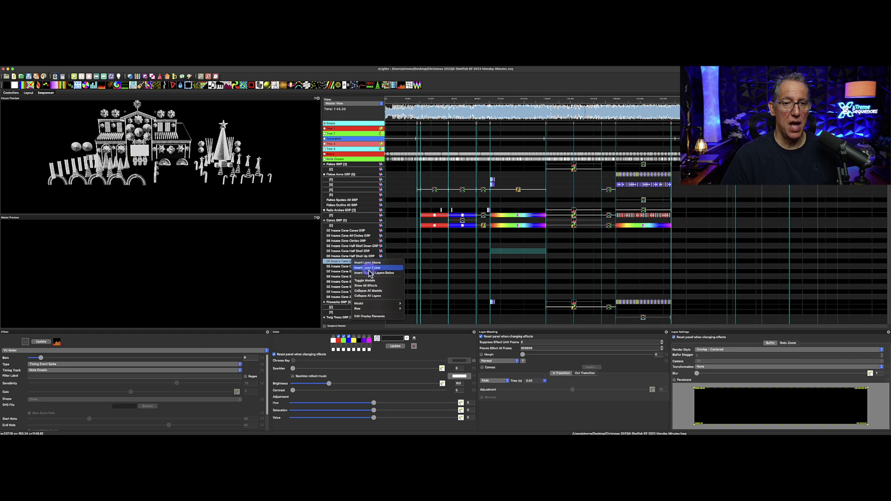
click(369, 268)
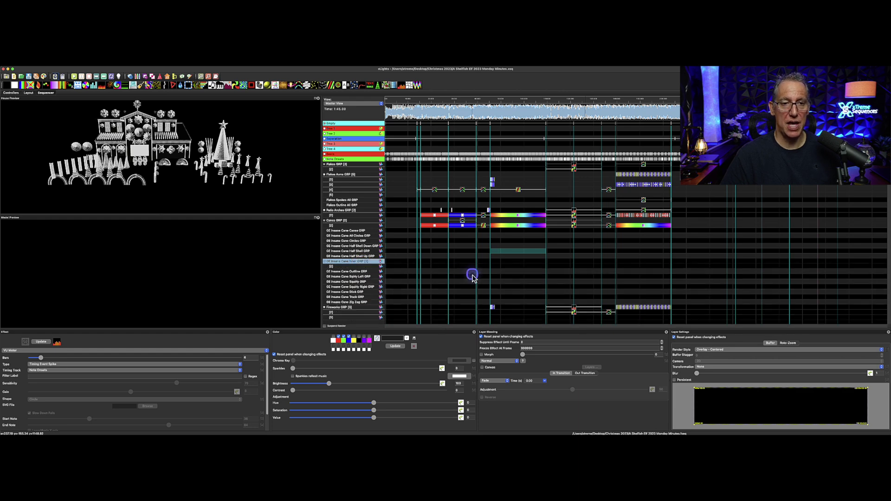
Copy the Canes GRP effects from both layers and paste them onto the two layers of the GE Insane Cane Inner GRP
drag(435, 225, 628, 230)
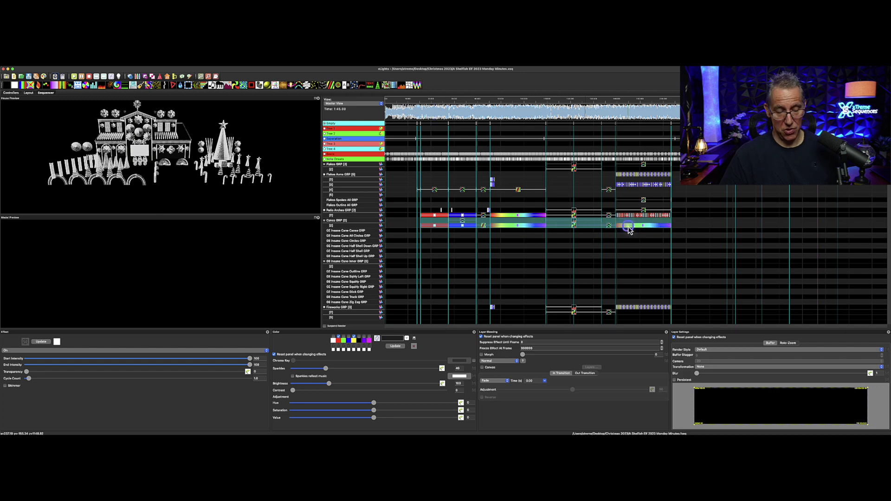
click(441, 262)
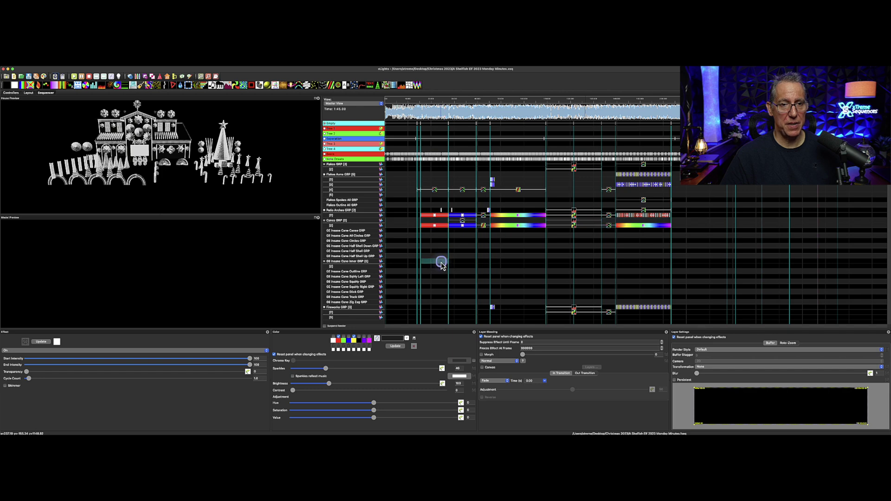
key(ctrl+v)
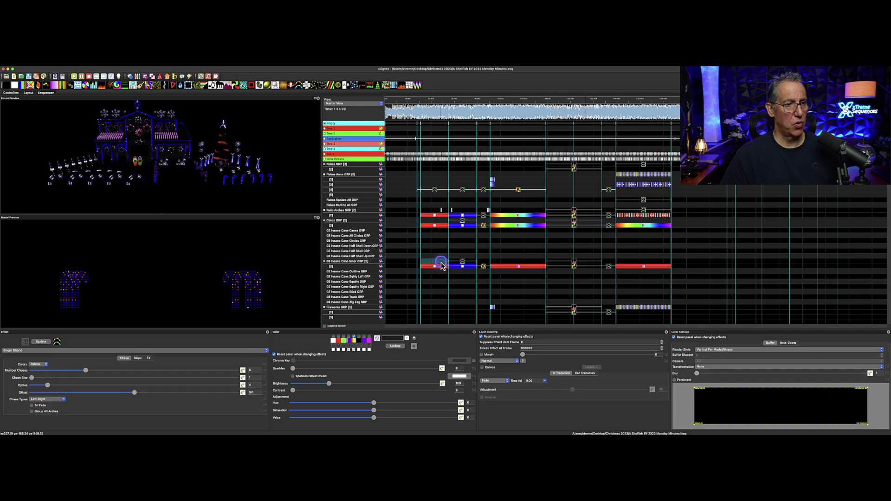
Play the sequence through the pasted sections and watch how the GE Insane Cane Inner GRP effects look in the previews
click(295, 218)
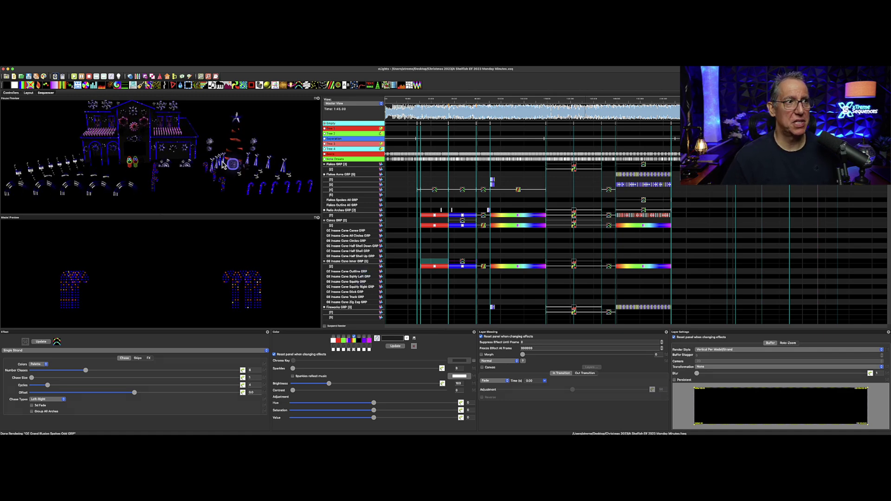
click(75, 69)
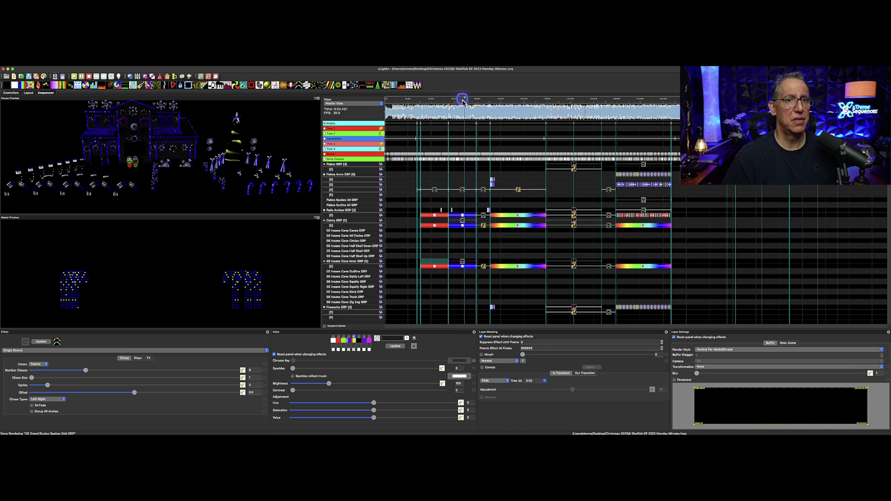
drag(462, 100, 561, 105)
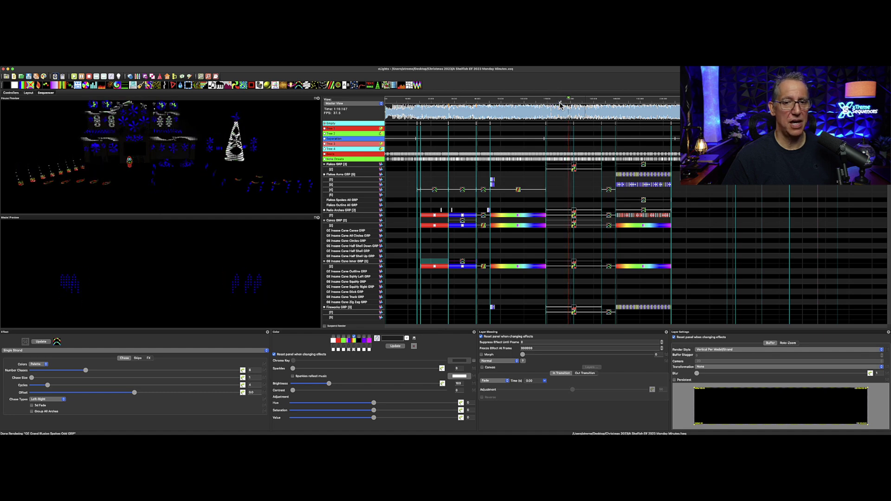
key(space)
Inspect the VU Meter, Pinwheel and Single Strand effects pasted on the Inner GRP layers and play them back
click(591, 261)
click(576, 267)
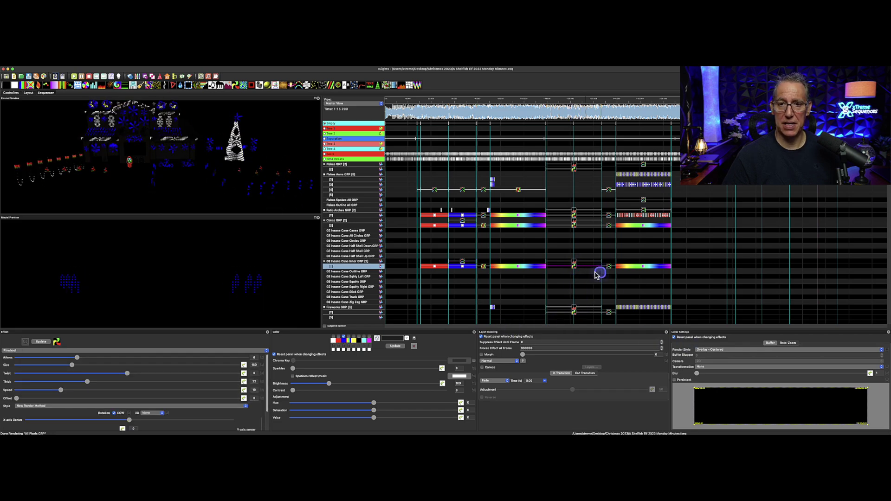
click(575, 261)
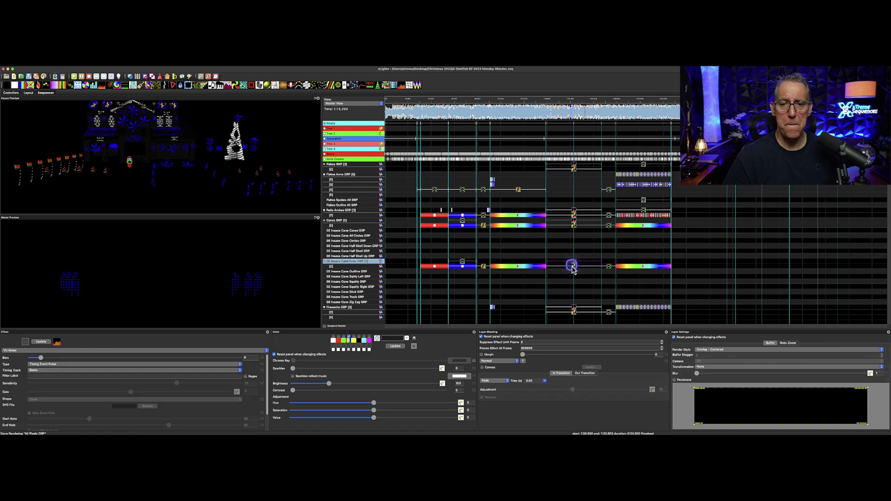
click(574, 268)
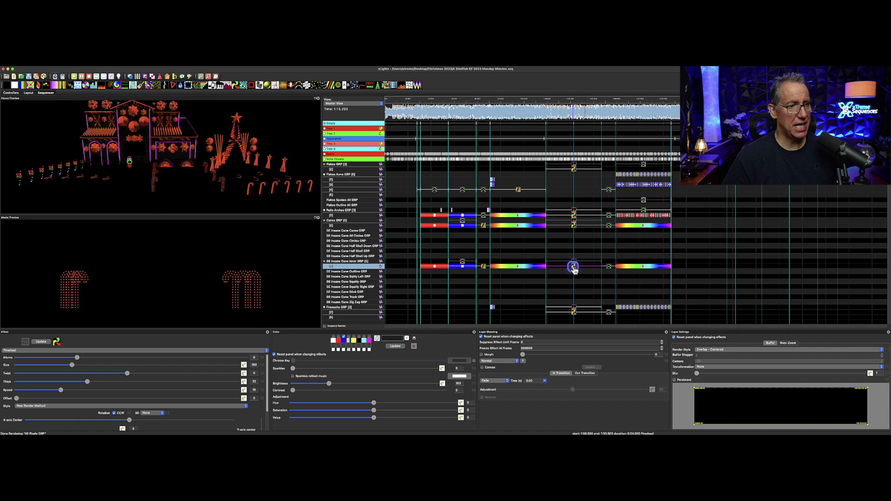
click(621, 267)
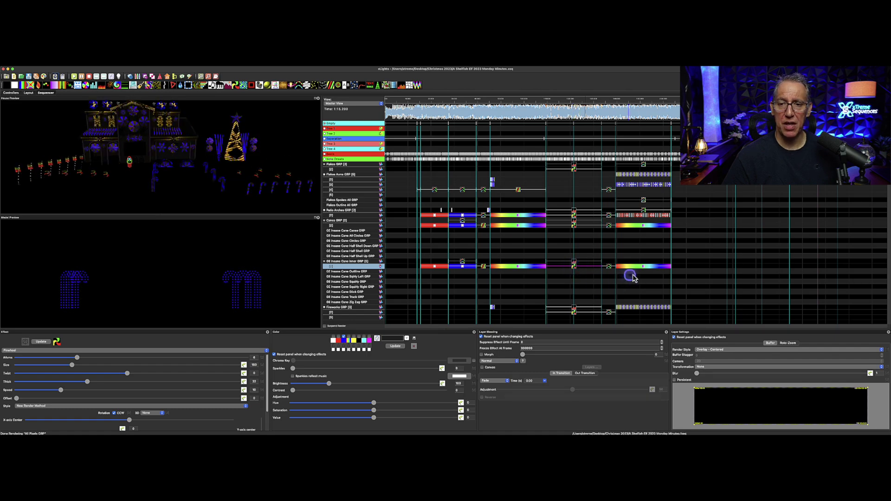
click(610, 267)
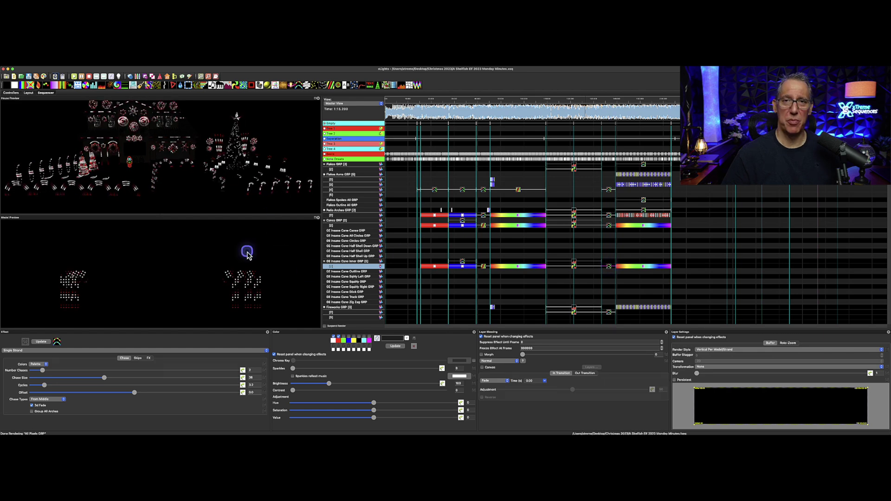
key(space)
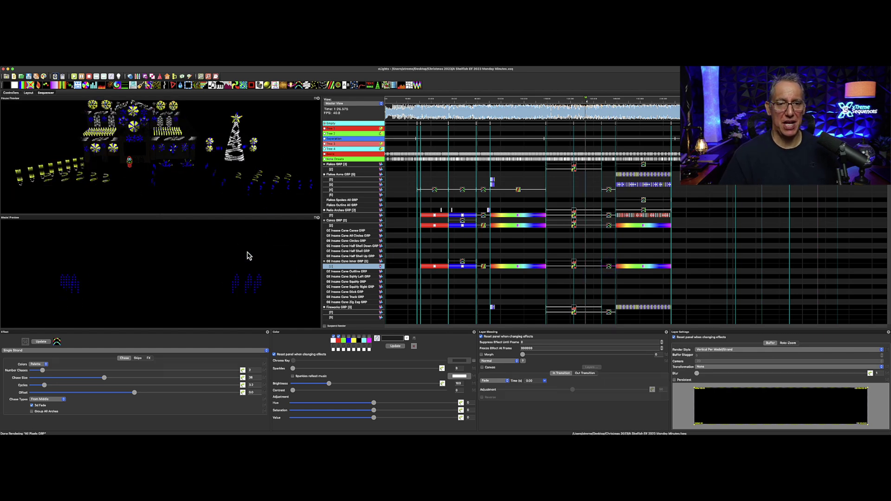
Delete all pasted effects from both layers of the GE Insane Cane Inner GRP and stop playback
drag(424, 262, 628, 269)
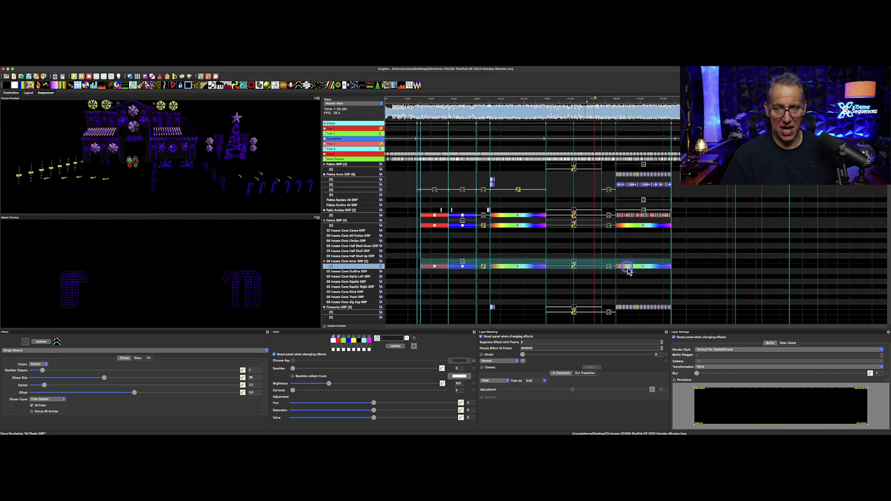
key(Delete)
key(space)
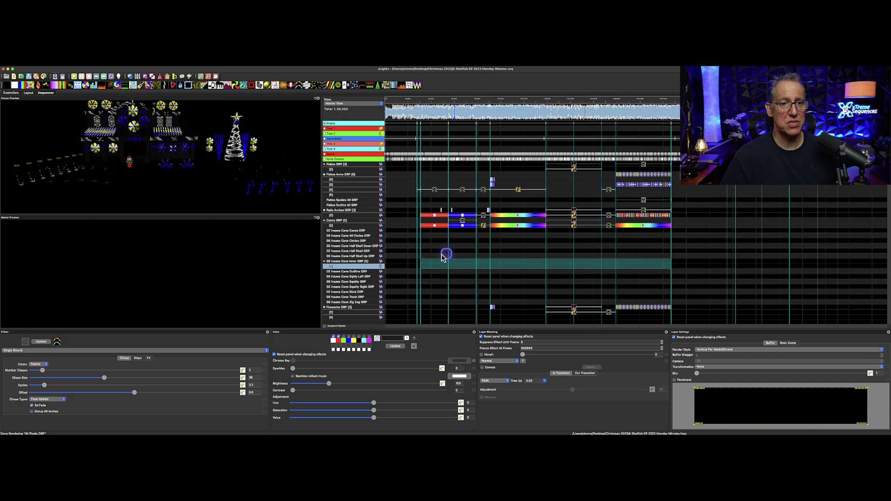
Insert an effect layer below on the GE Insane Cane Canes GRP and paste the copied Canes GRP effects onto its layers
right_click(361, 234)
click(372, 239)
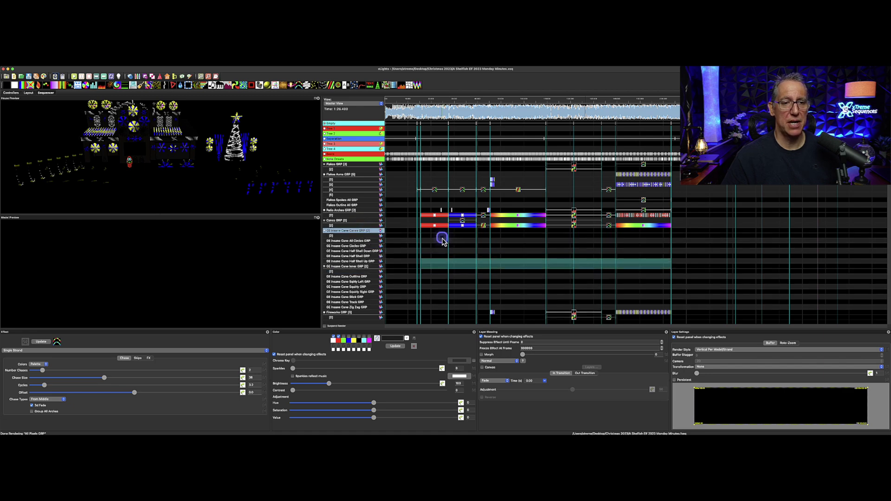
click(439, 236)
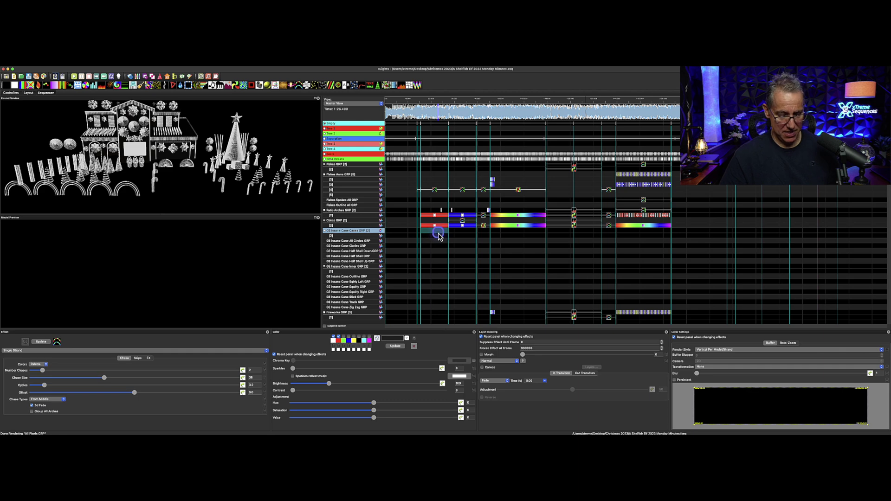
key(ctrl+v)
Preview the pasted effects on the GE Insane Cane Canes GRP and set its Spirals effect's Spiral Wraps to 18.1
click(432, 102)
drag(435, 103, 479, 104)
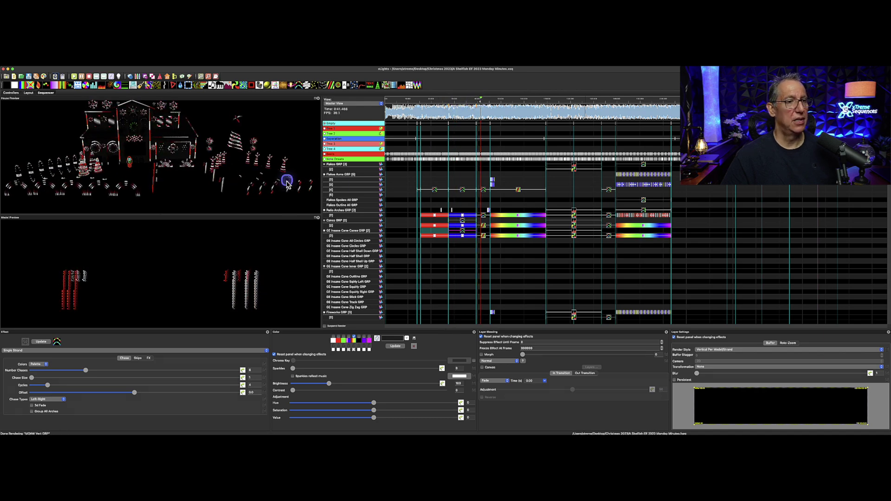
click(481, 239)
click(483, 238)
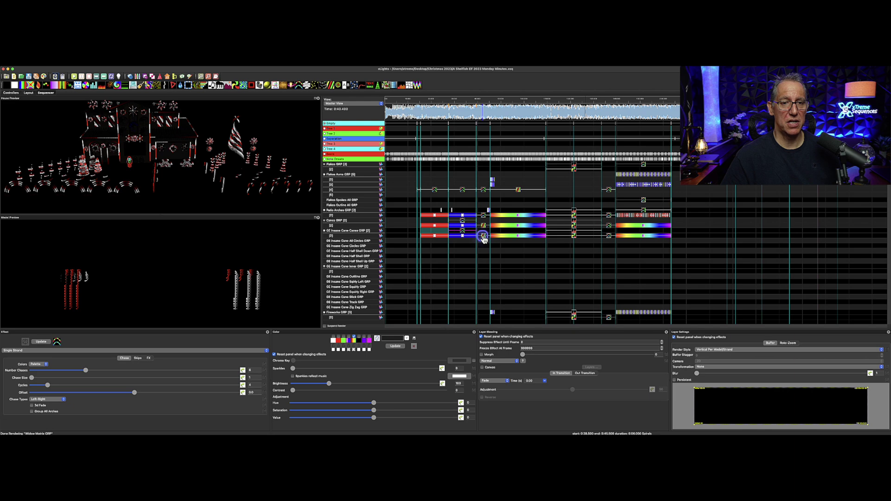
click(139, 370)
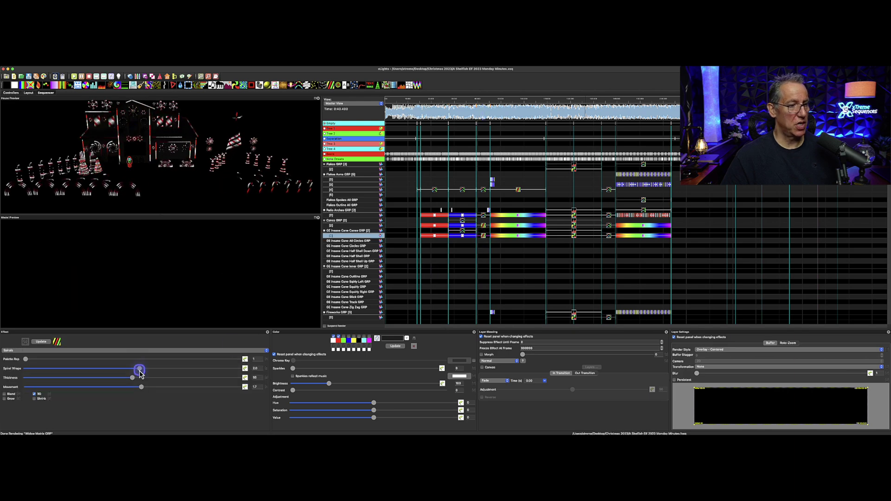
drag(140, 373, 199, 374)
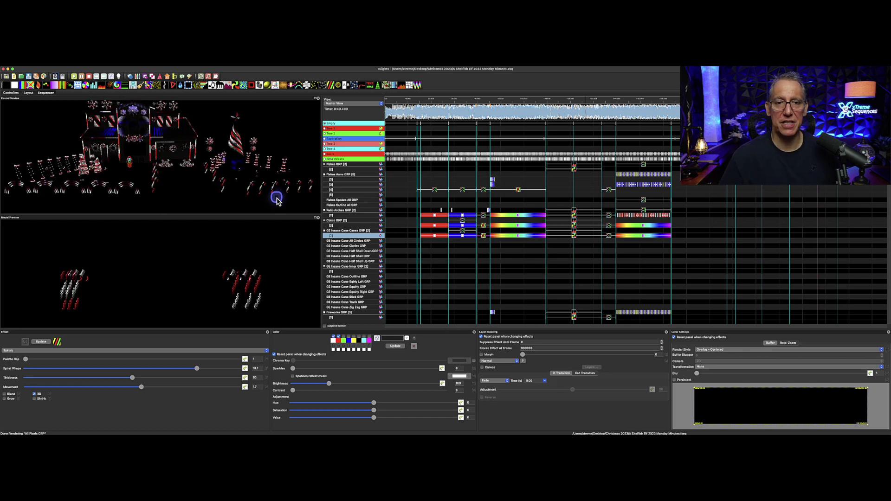
Play the Pinwheel section near 1:15 and compare the effect rows of the arches, Canes GRP and GE Insane Cane Canes GRP
click(560, 106)
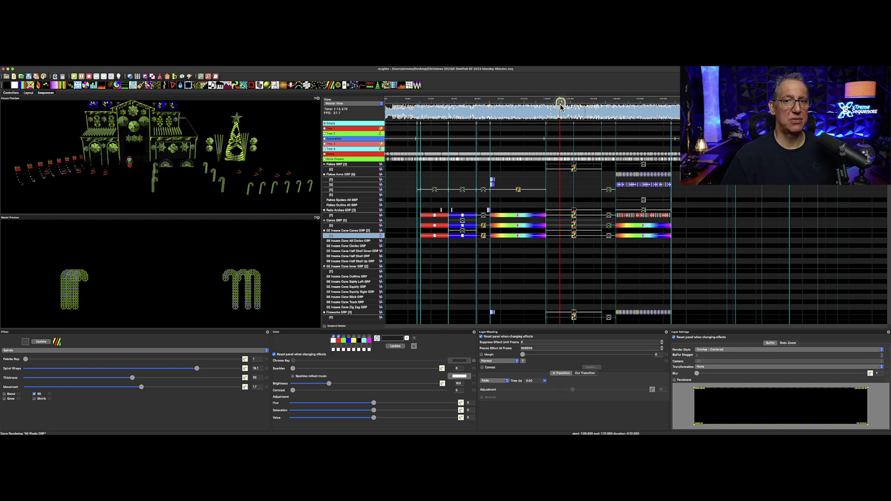
click(560, 106)
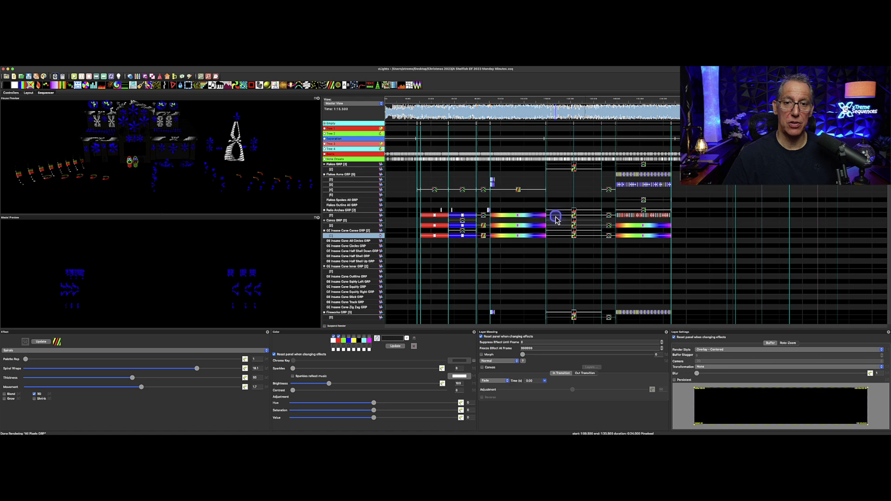
drag(556, 211, 518, 236)
drag(429, 212, 431, 245)
click(509, 260)
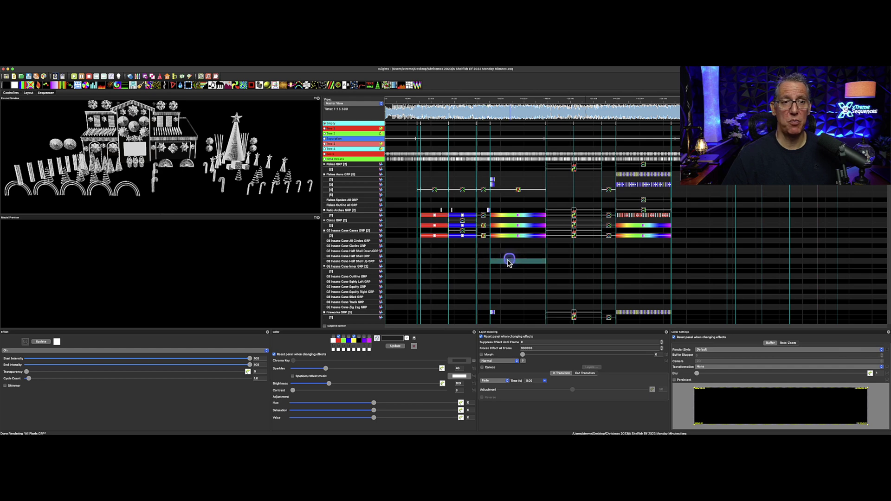
Add a new empty timing track and keep its suggested name
right_click(351, 124)
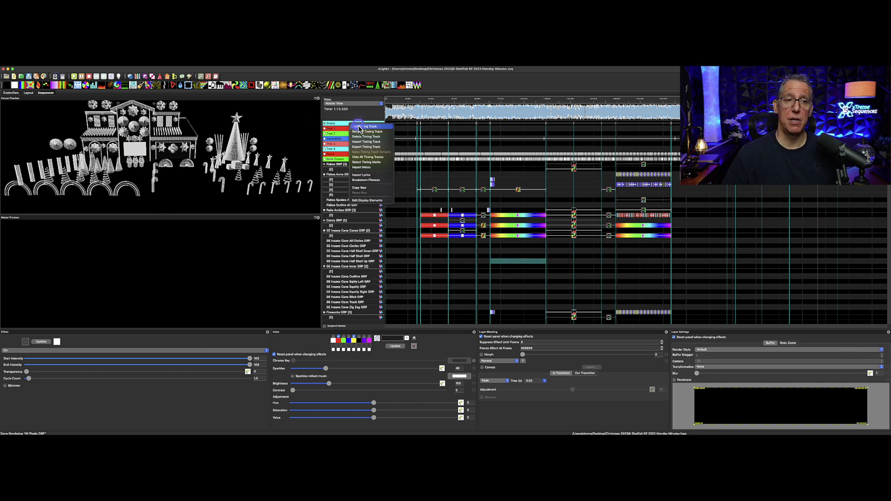
click(360, 127)
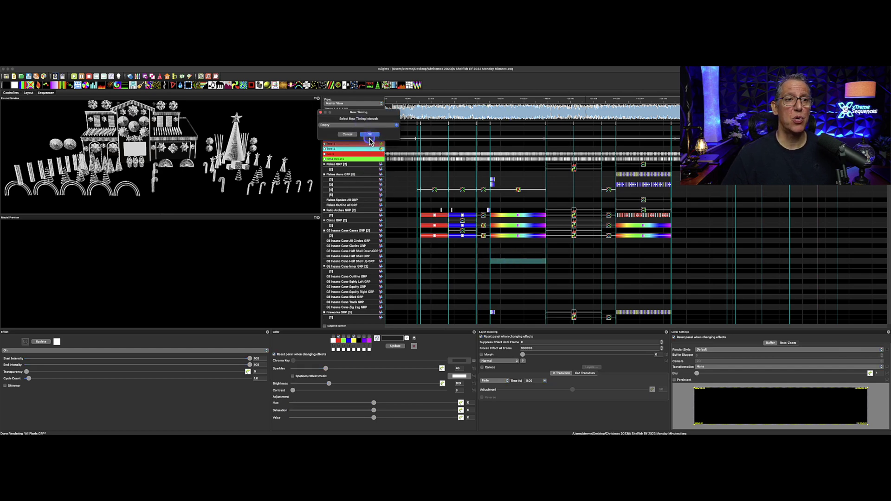
click(367, 135)
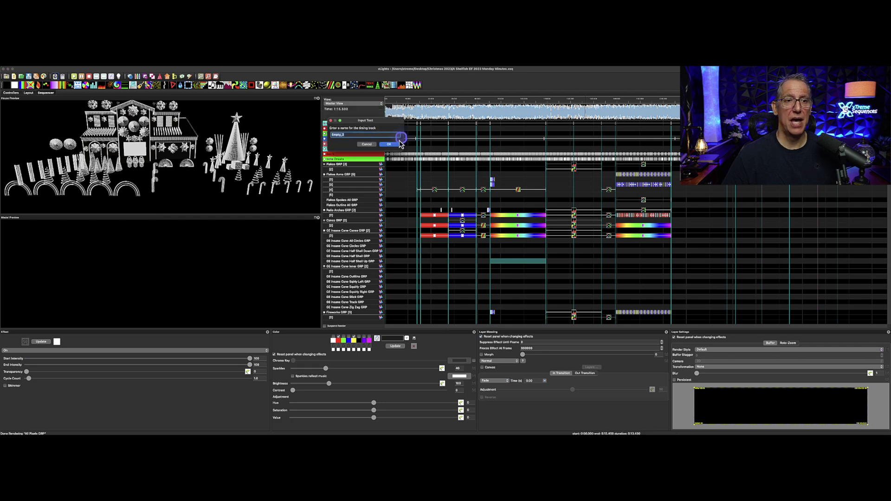
click(384, 146)
Place timing marks on the new track at the song's section changes and align them with the blue effects' start and end
click(434, 134)
click(389, 99)
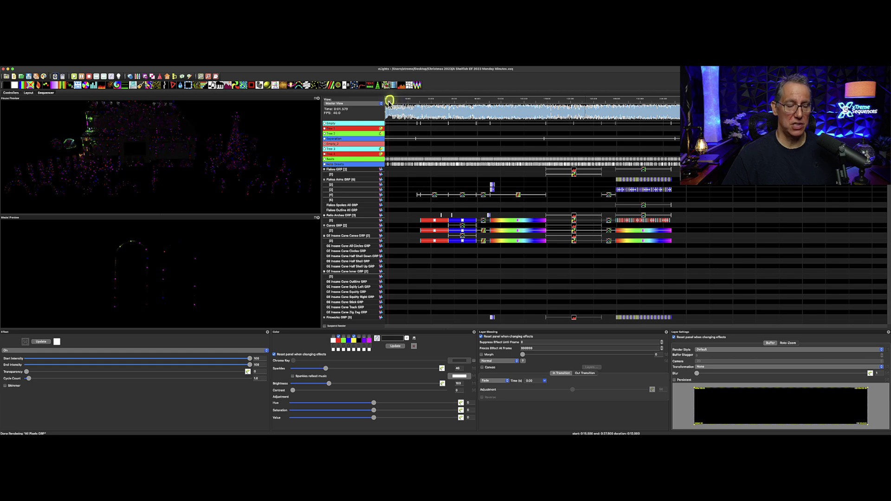
click(503, 125)
click(395, 117)
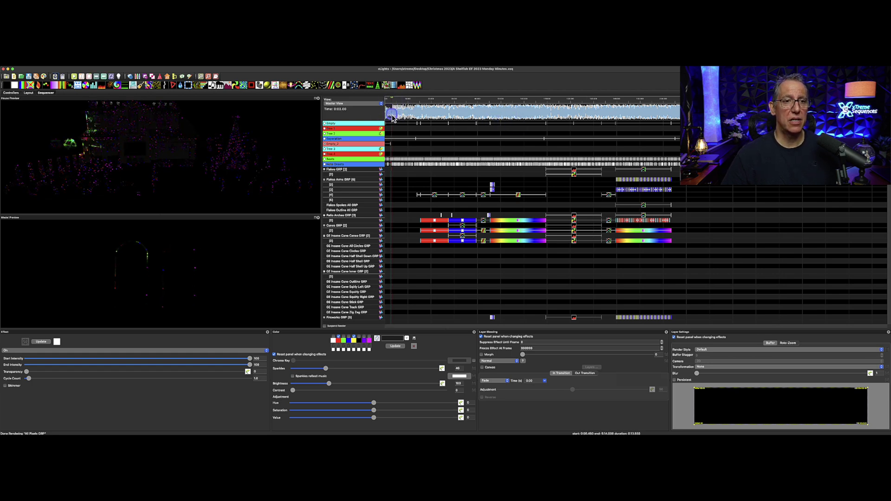
click(546, 117)
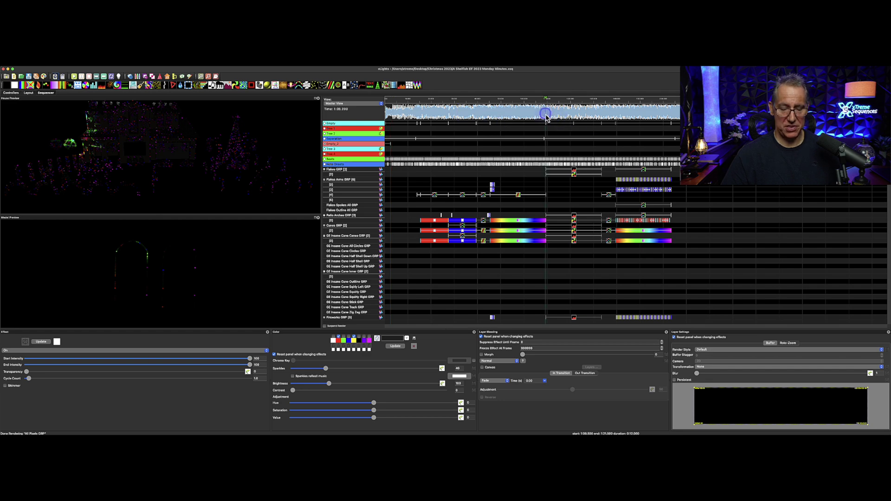
click(459, 118)
click(452, 116)
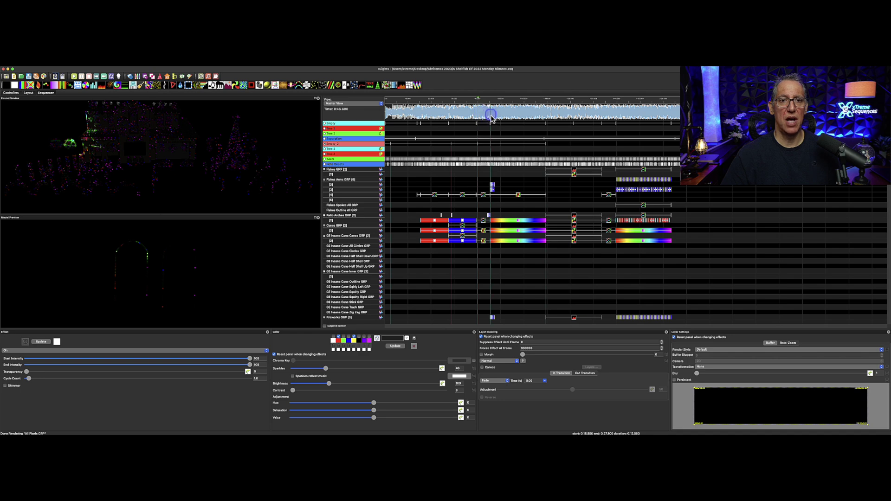
click(624, 117)
click(602, 116)
click(616, 116)
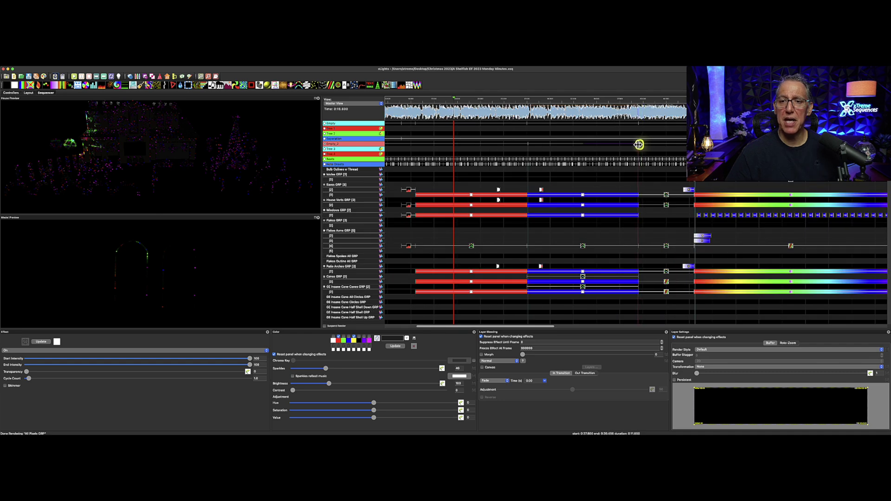
drag(639, 145, 640, 143)
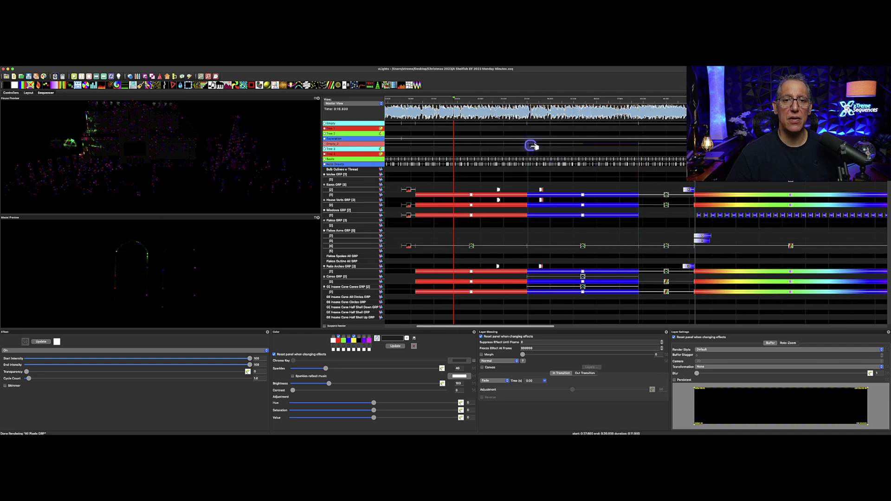
drag(528, 144, 528, 145)
Save the sequence and make the original Empty timing track active again
key(super+s)
click(325, 123)
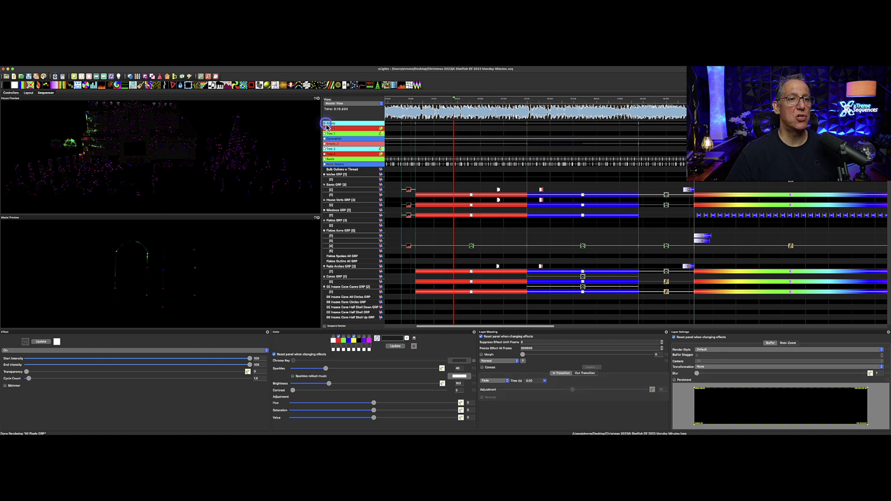
scroll(559, 278, down, 3)
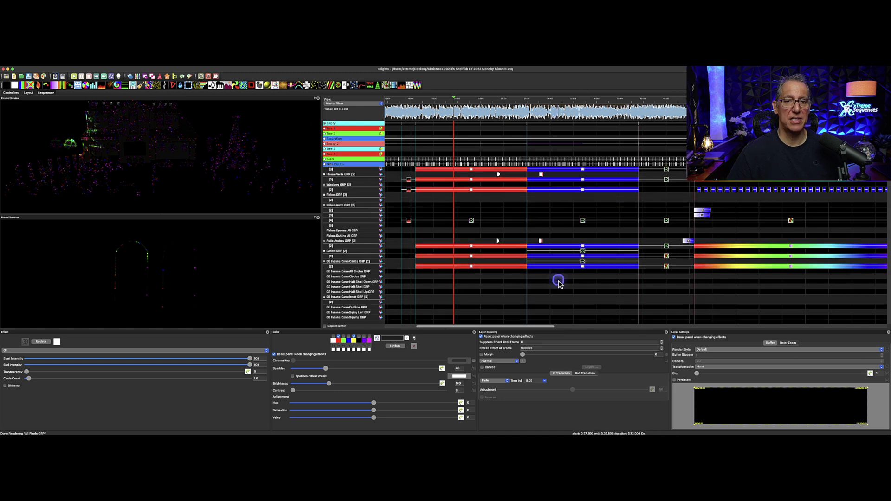
click(614, 117)
scroll(614, 117, down, 2)
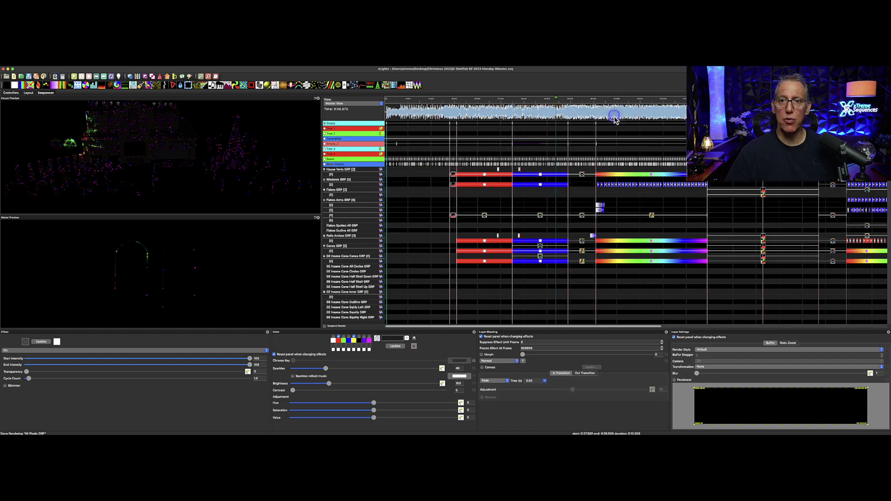
Preview the red On effect on the GE Insane Cane Canes GRP layer and check the show around 1:14 and 1:45
click(515, 239)
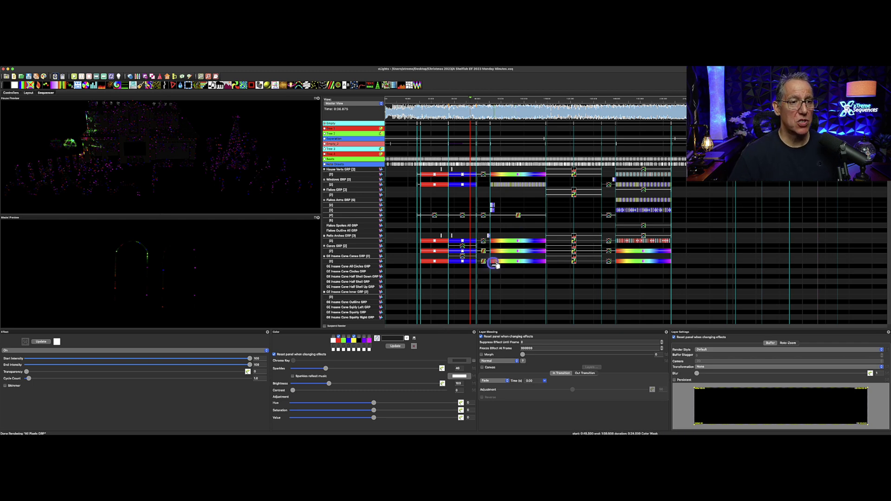
click(423, 281)
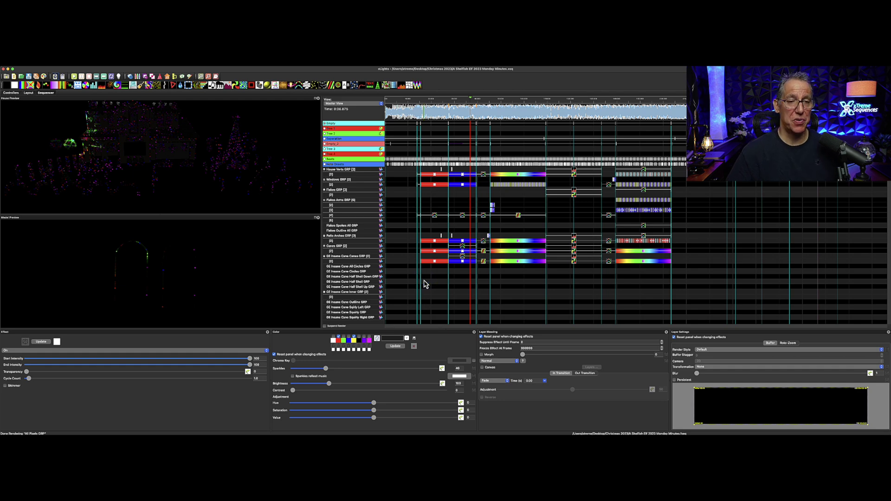
click(430, 248)
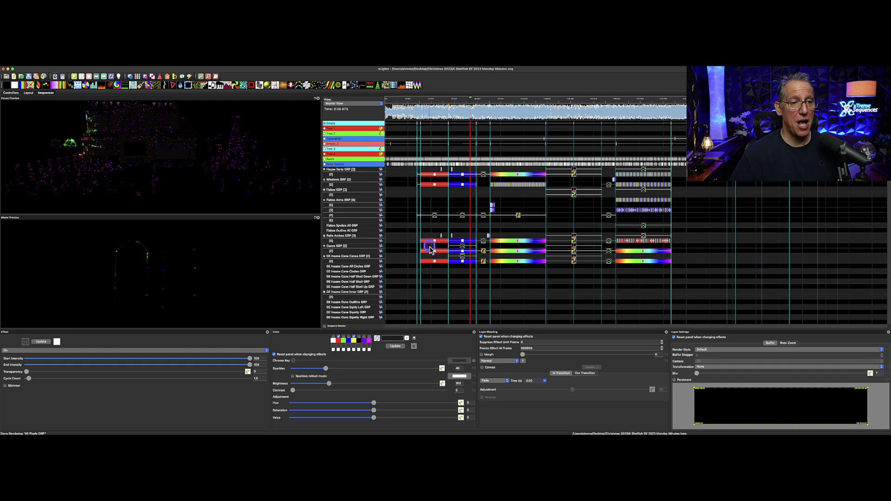
click(439, 262)
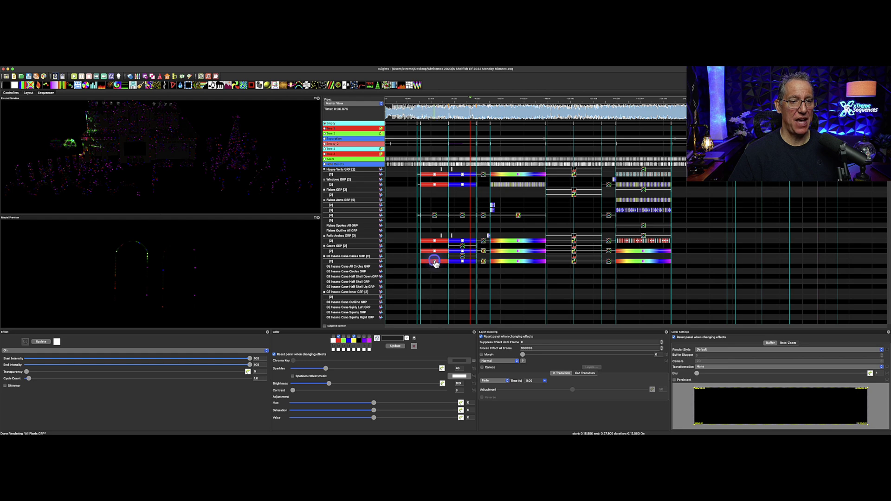
click(435, 263)
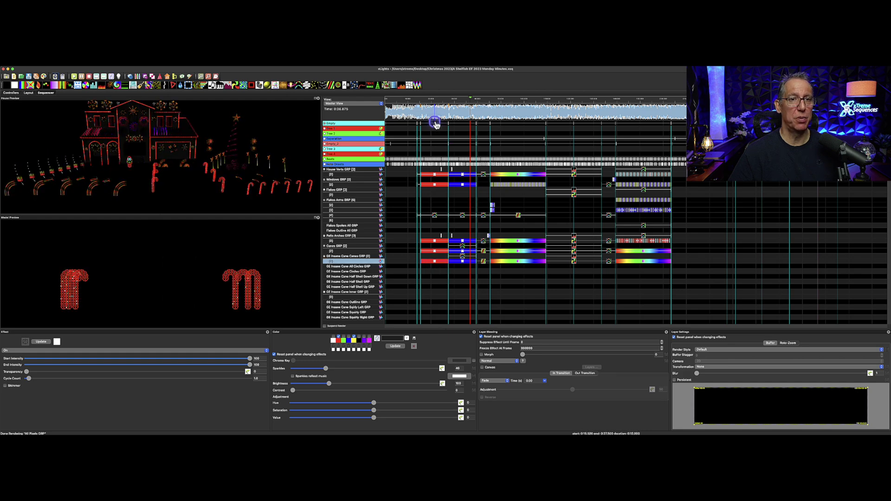
click(451, 101)
drag(501, 102, 553, 103)
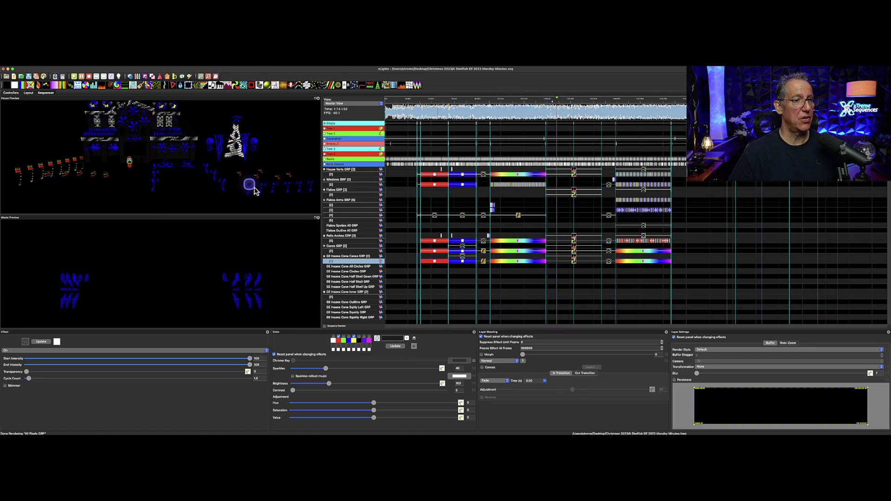
click(640, 187)
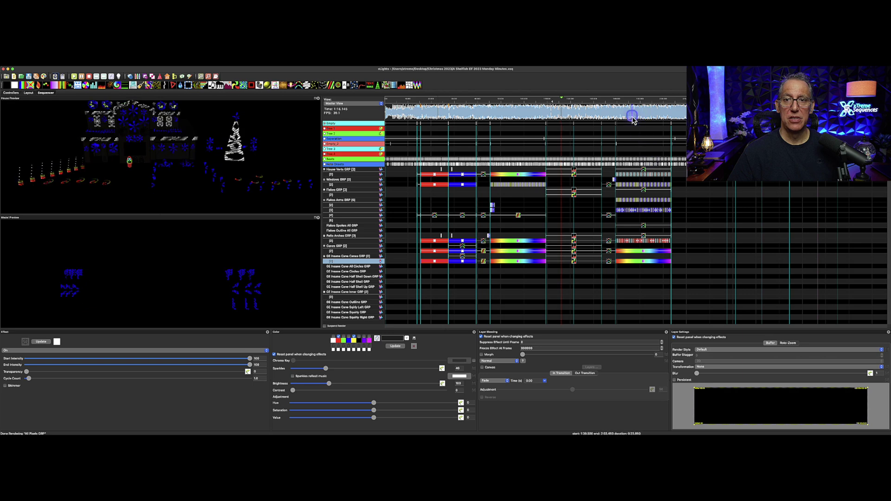
click(629, 102)
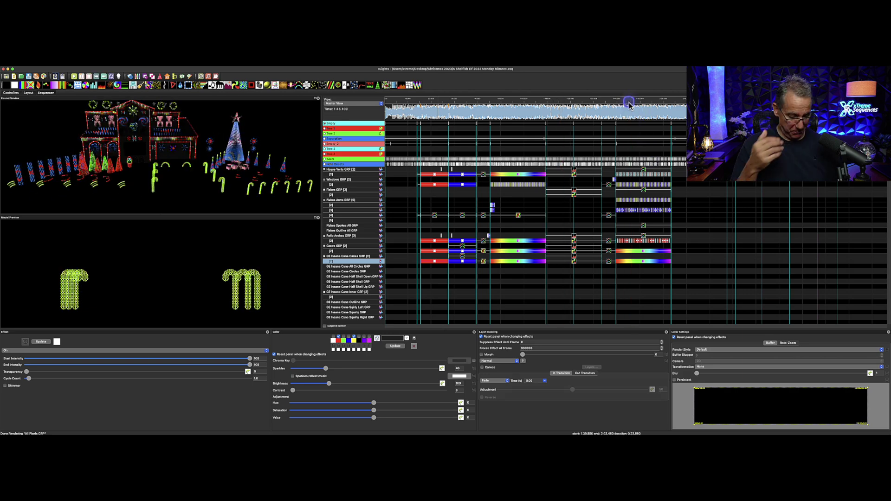
Delete all effects from the lower layer of GE Insane Cane Canes GRP
click(396, 305)
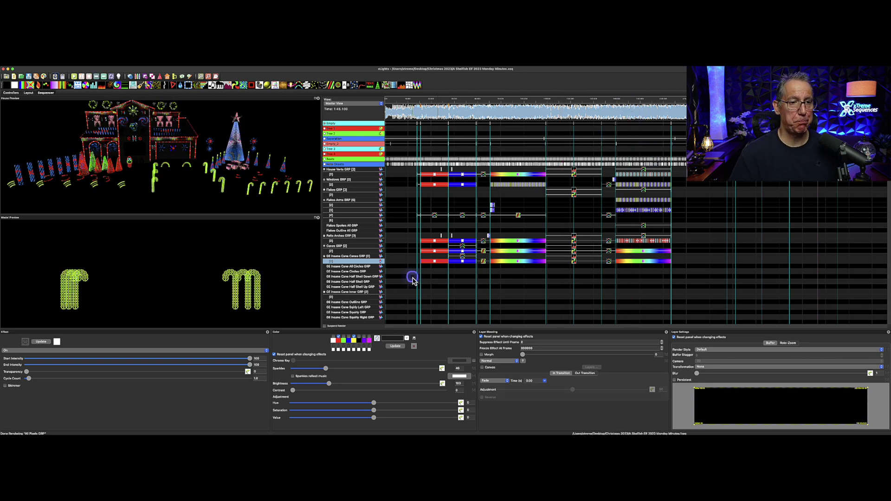
drag(421, 265, 643, 260)
key(Delete)
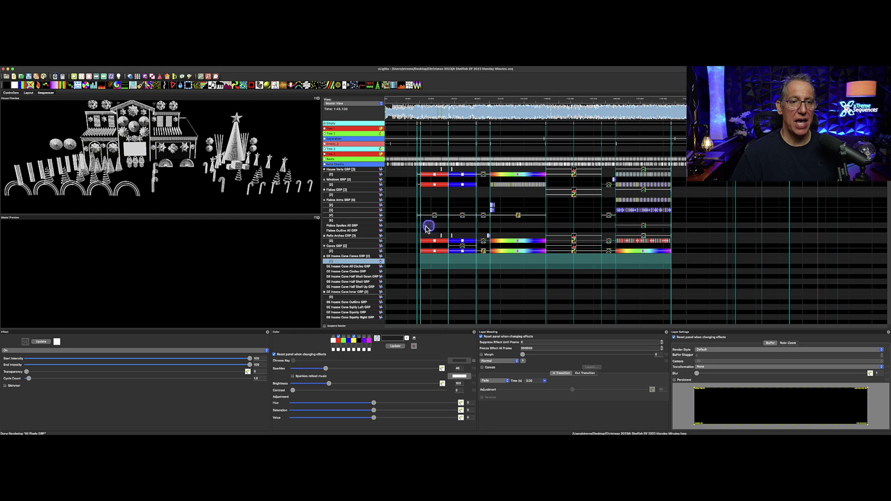
Copy the row of VU Meter, Single Strand and Spirals effects from Flakes Arms GRP layer 4 to GE Insane Cane All Circles GRP
drag(419, 216, 611, 217)
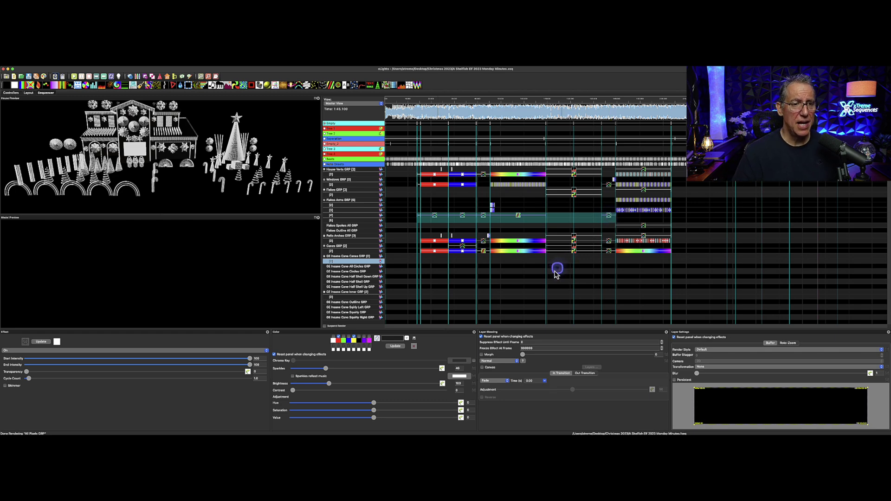
click(432, 278)
mouse_move(432, 277)
mouse_down()
mouse_move(423, 271)
mouse_move(430, 277)
mouse_up()
key(ctrl+v)
Move the VU Meter effect and the first Single Strand effect from GE Insane Cane All Circles GRP to GE Insane Cane Circles GRP
click(418, 268)
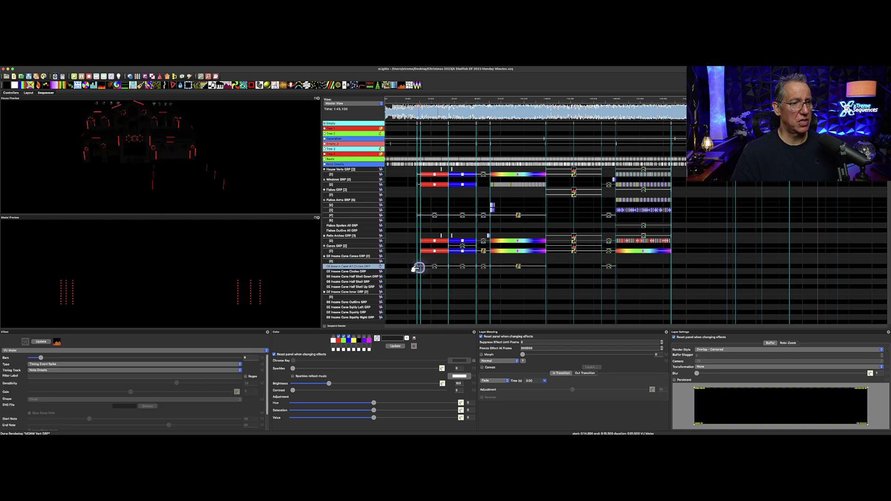
click(247, 298)
click(445, 313)
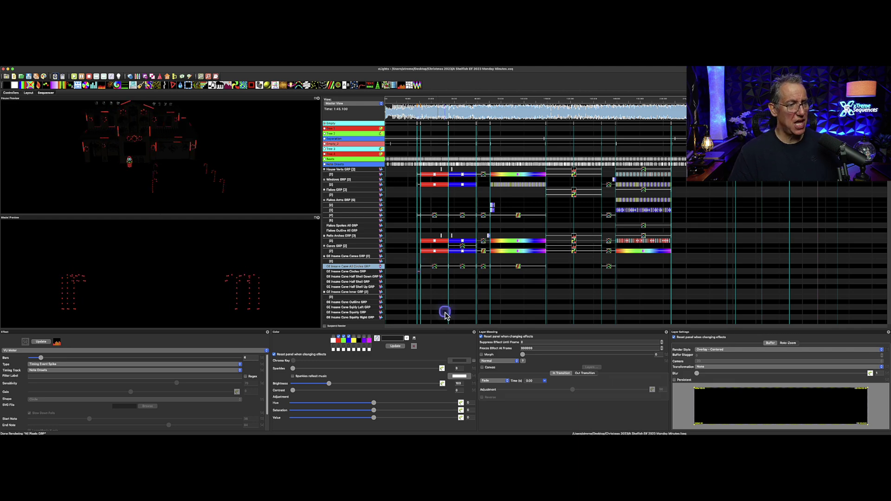
click(433, 267)
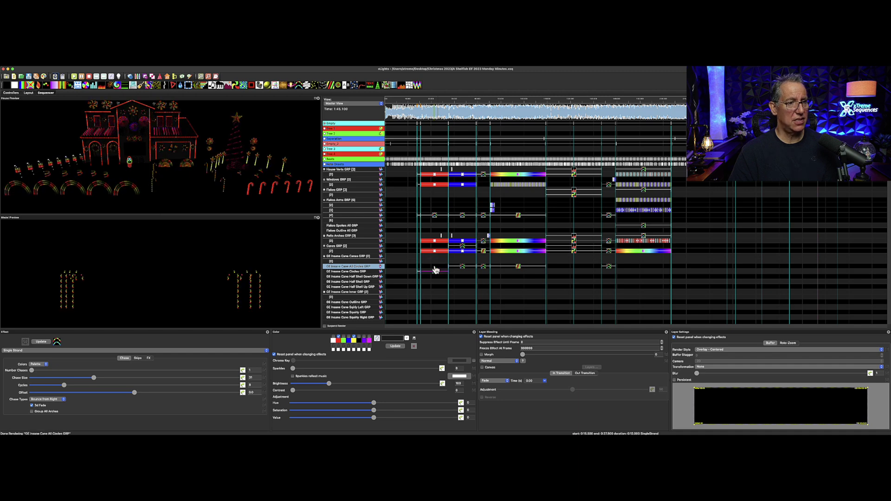
Move the second Single Strand effect to GE Insane Cane Half Shell Down GRP and preview it
click(462, 267)
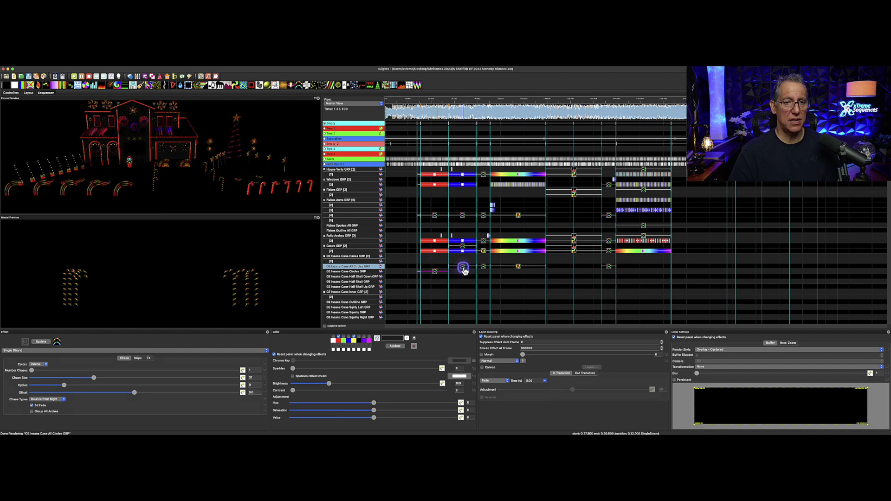
click(464, 273)
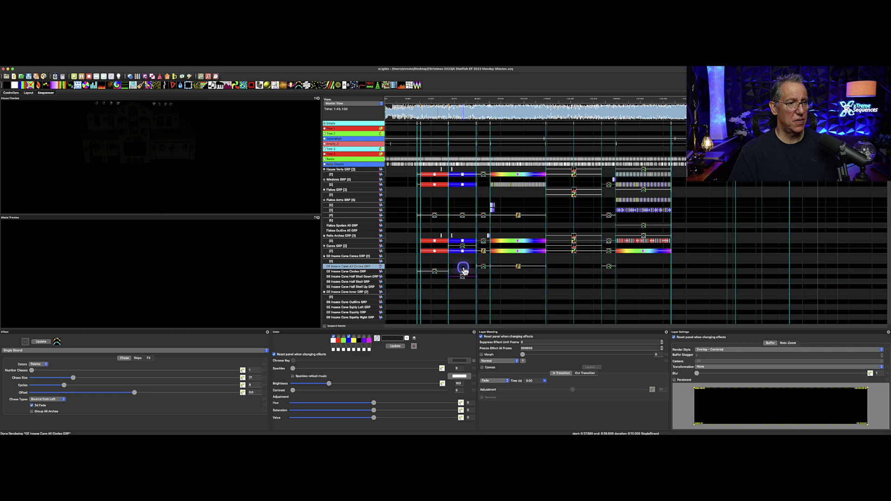
scroll(469, 291, down, 3)
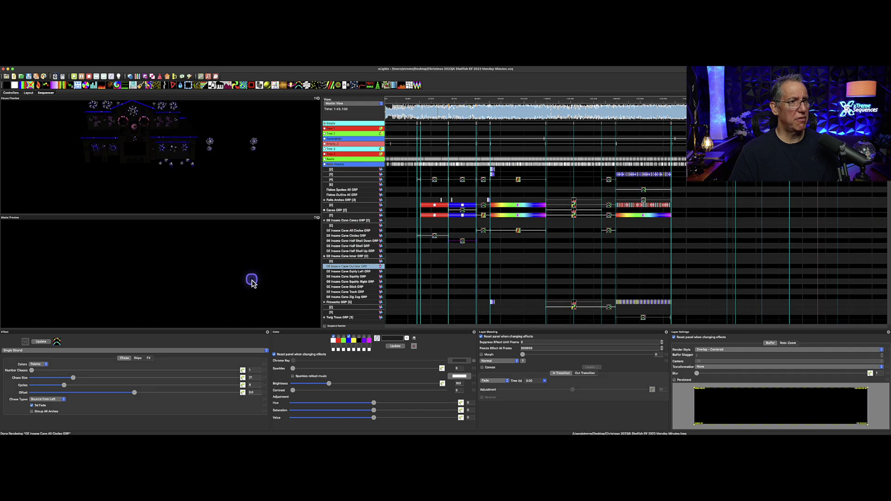
click(462, 241)
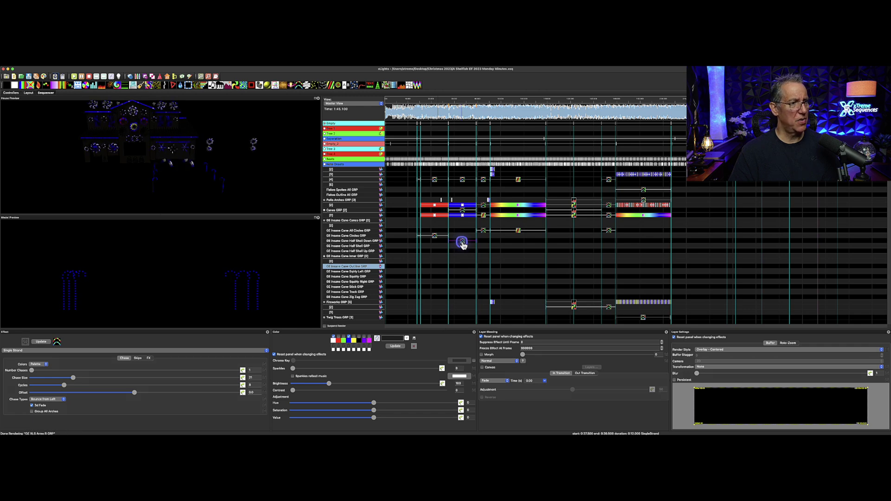
Try the third Single Strand effect on the Half Shell and Half Shell Down groups with the Horizontal Per Model/Strand render style
click(483, 232)
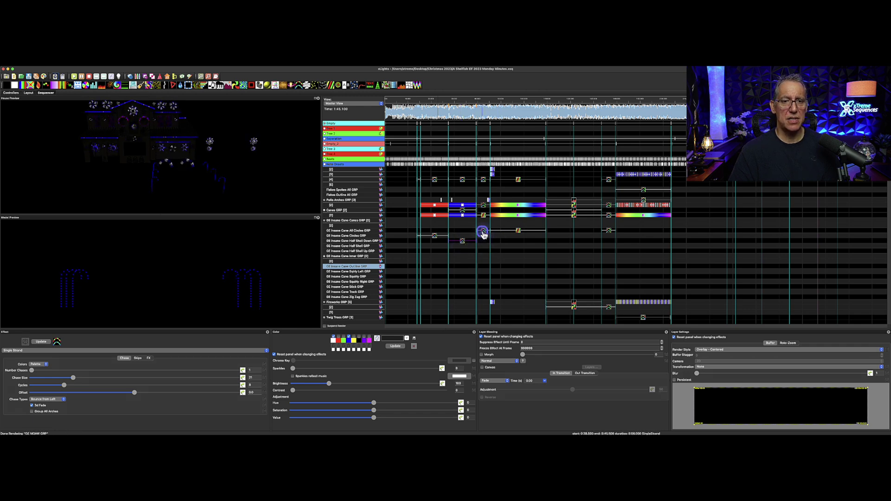
key(Delete)
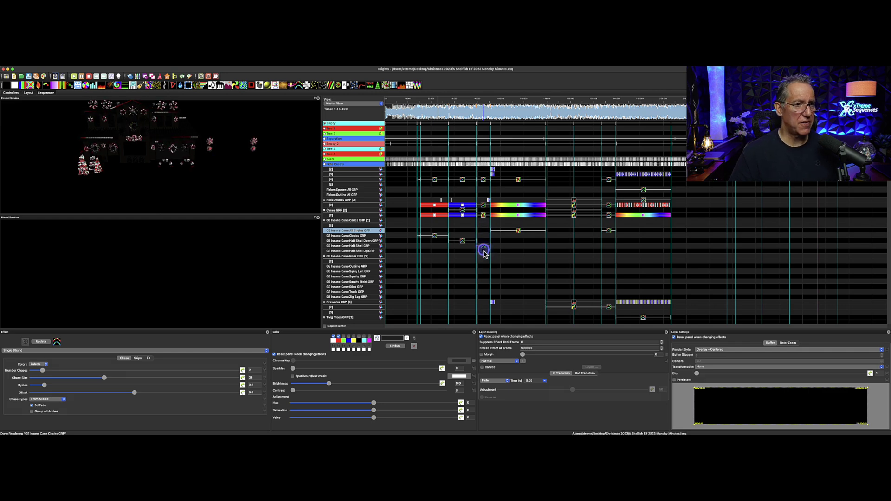
click(484, 247)
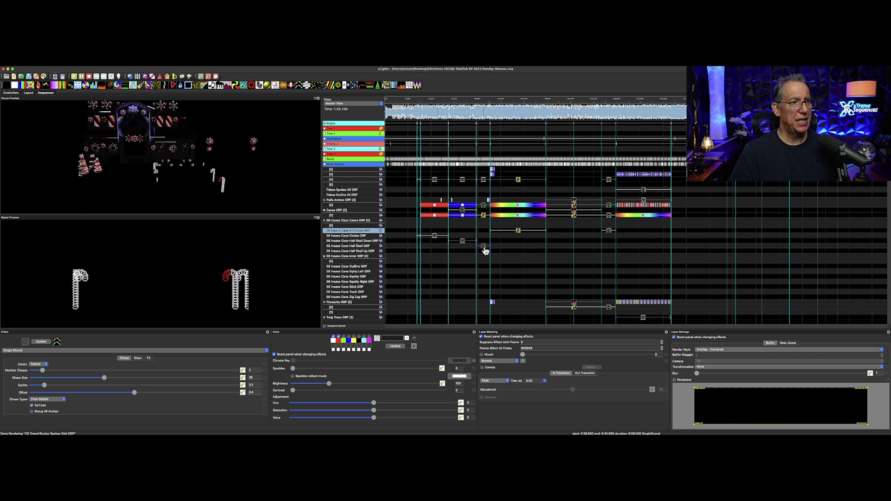
click(714, 351)
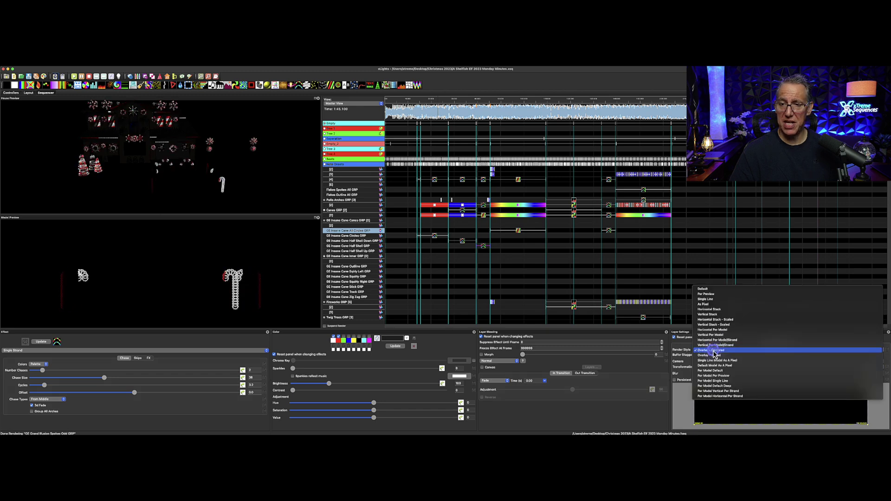
click(716, 340)
click(504, 256)
click(481, 246)
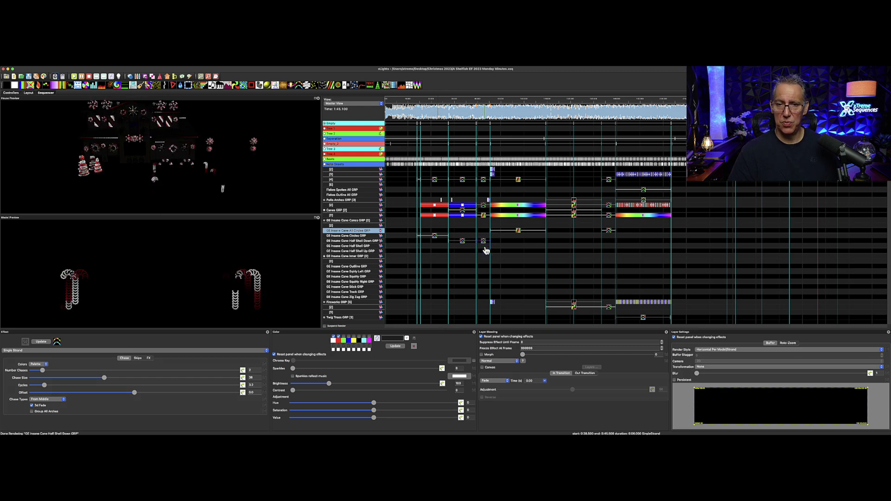
Compare the Vertical and Horizontal Per Model/Strand render styles on the third Single Strand effect and try it on GE Insane Cane Circles GRP
click(726, 350)
click(726, 355)
click(727, 355)
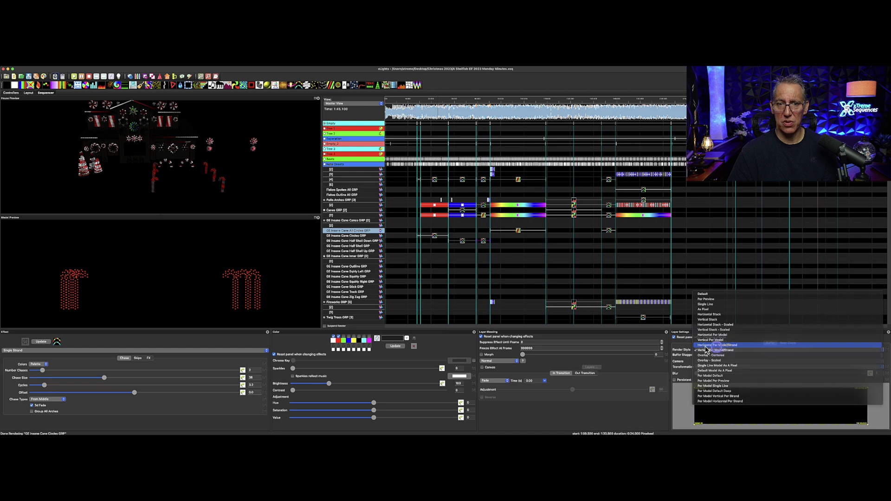
click(724, 345)
click(483, 241)
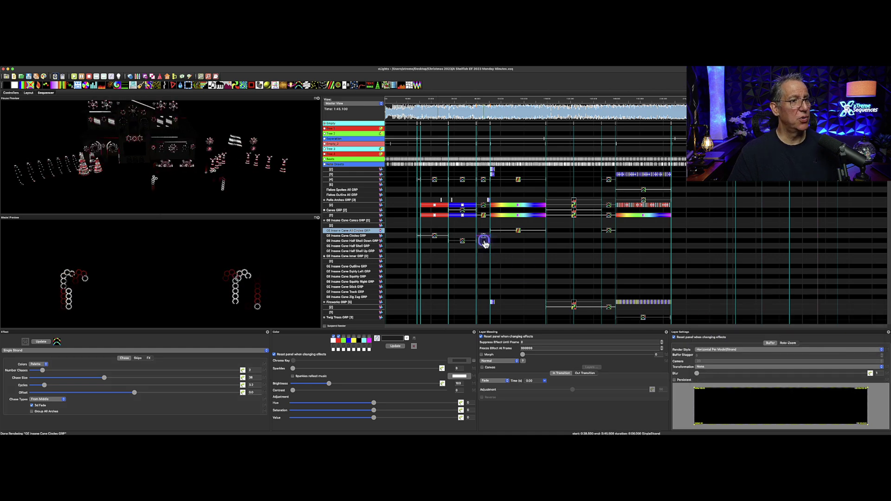
Move the Spirals effect from GE Insane Cane All Circles GRP to GE Insane Cane Circles GRP
click(546, 249)
click(519, 231)
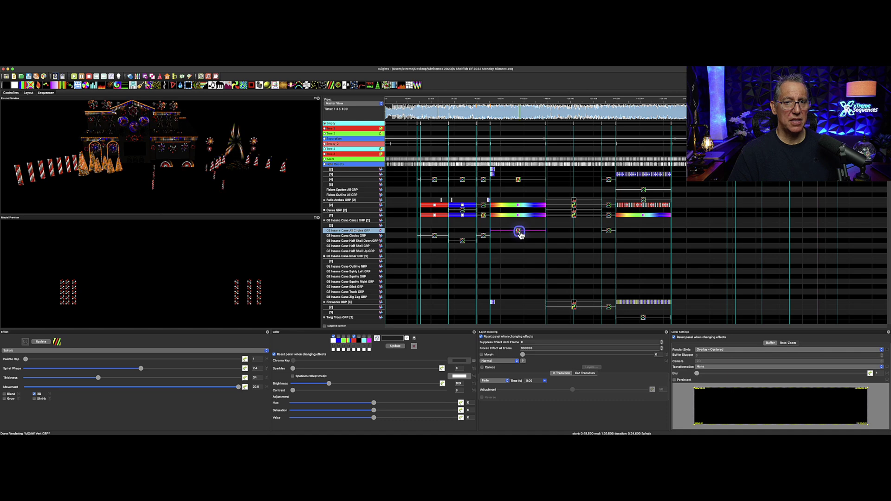
drag(521, 233, 521, 236)
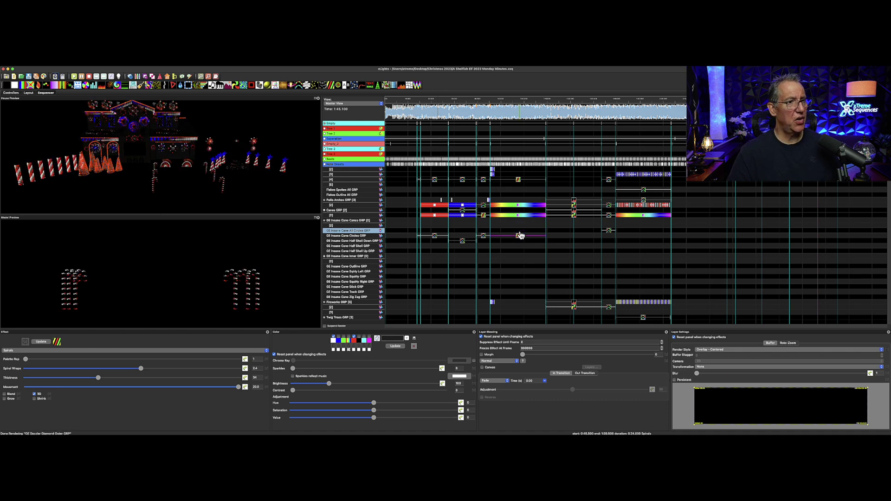
Move the third Single Strand effect to the lower layer of GE Insane Cane Inner GRP with the Overlay - Centered render style
click(484, 236)
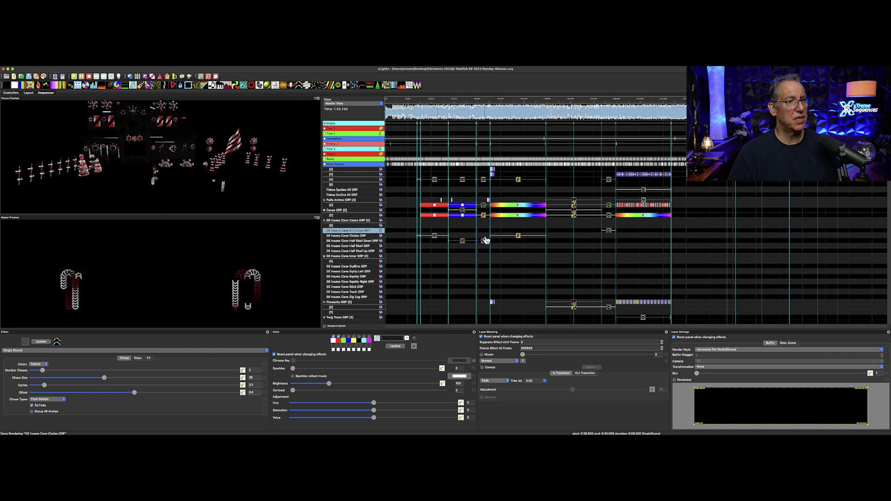
click(482, 252)
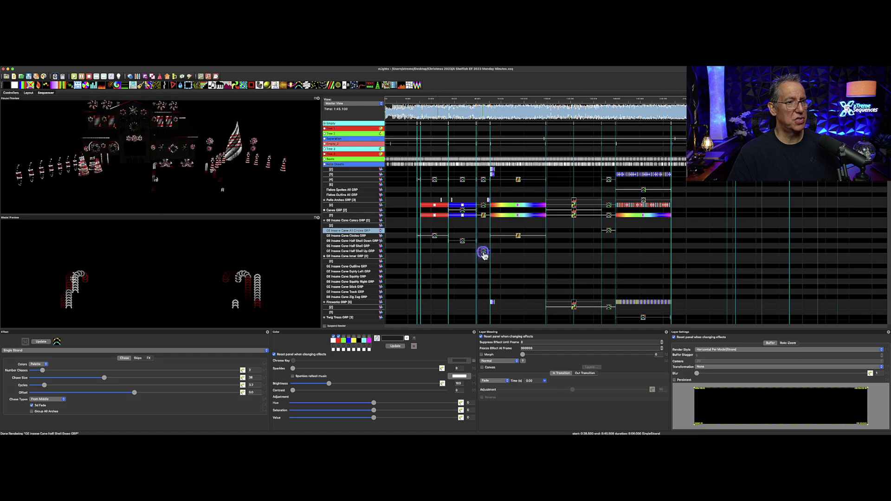
click(703, 350)
click(709, 361)
click(596, 323)
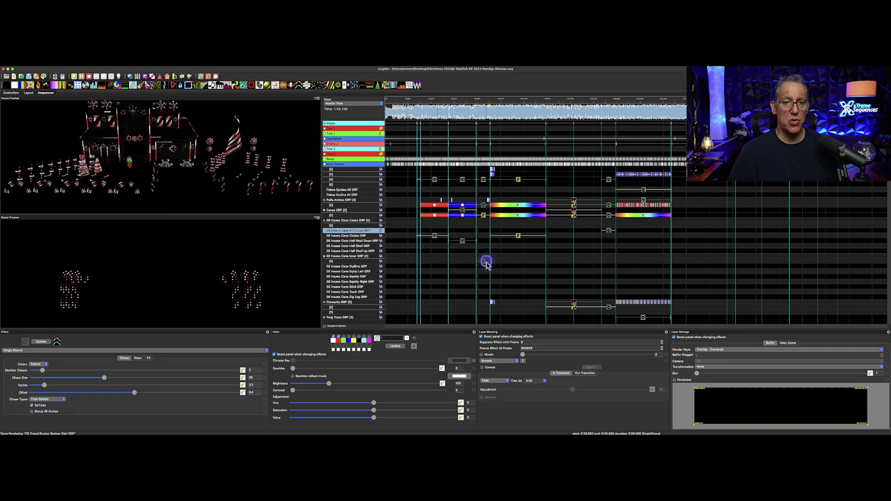
Copy the Spirals effect at about 0:39 from Canes GRP to the same time on GE Insane Cane Circles GRP
click(484, 216)
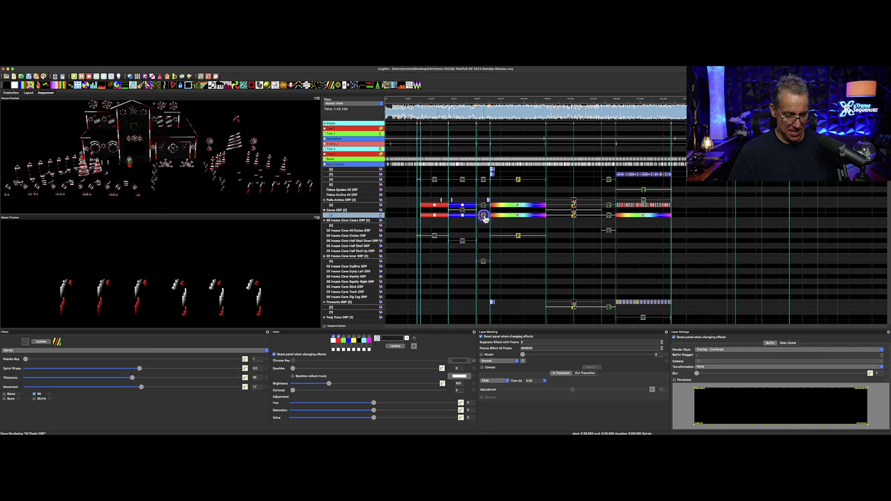
click(482, 235)
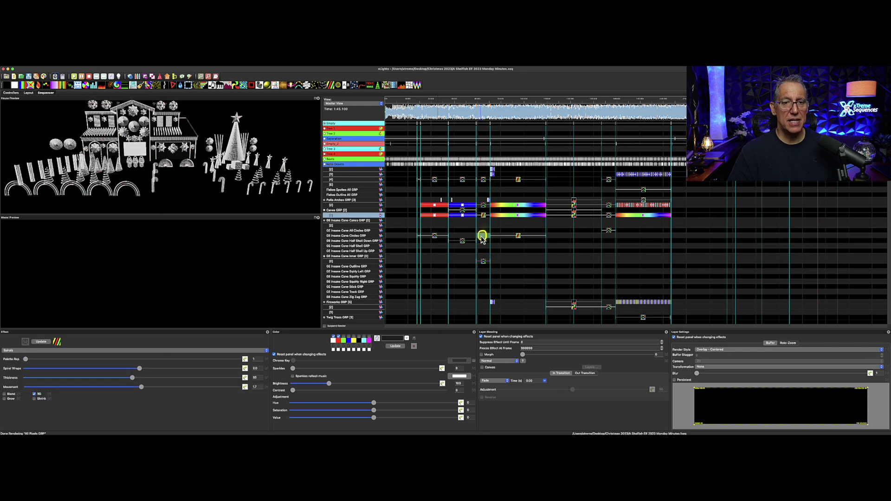
click(484, 238)
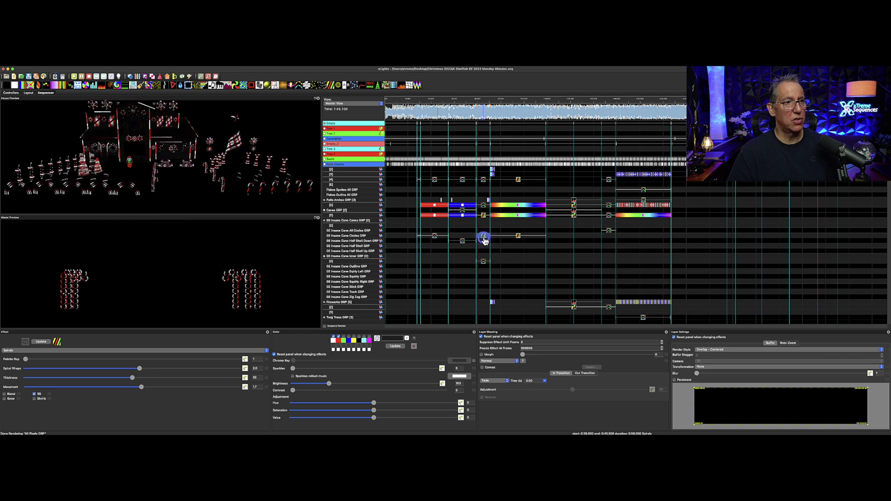
click(484, 239)
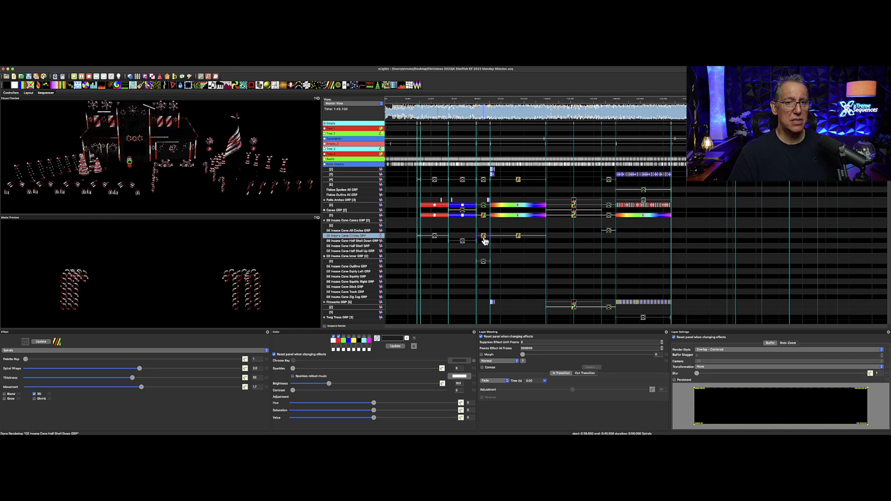
Shorten the chase size of the Single Strand effect on GE Insane Cane Inner GRP and set its chase type to Left-Right
click(483, 261)
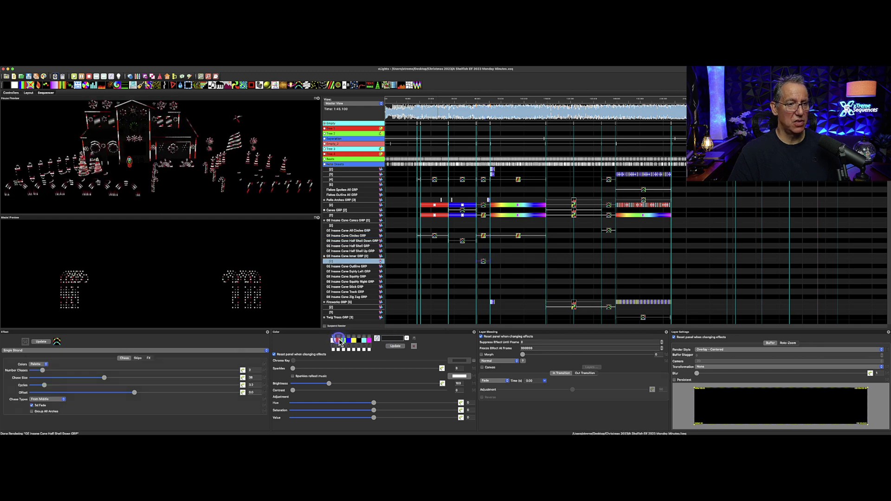
drag(110, 380, 42, 387)
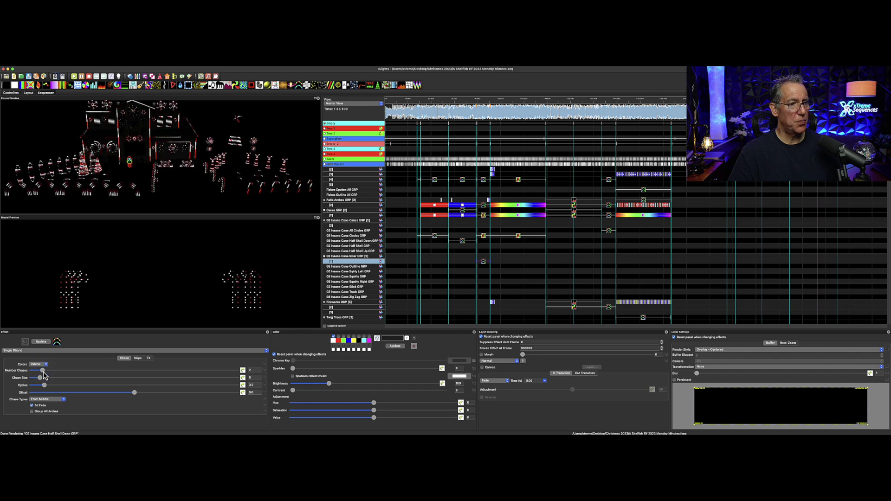
click(47, 399)
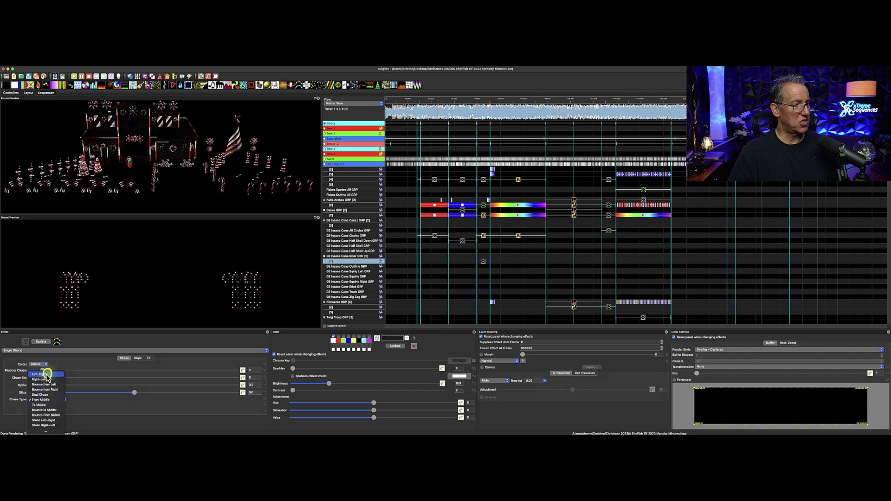
click(46, 374)
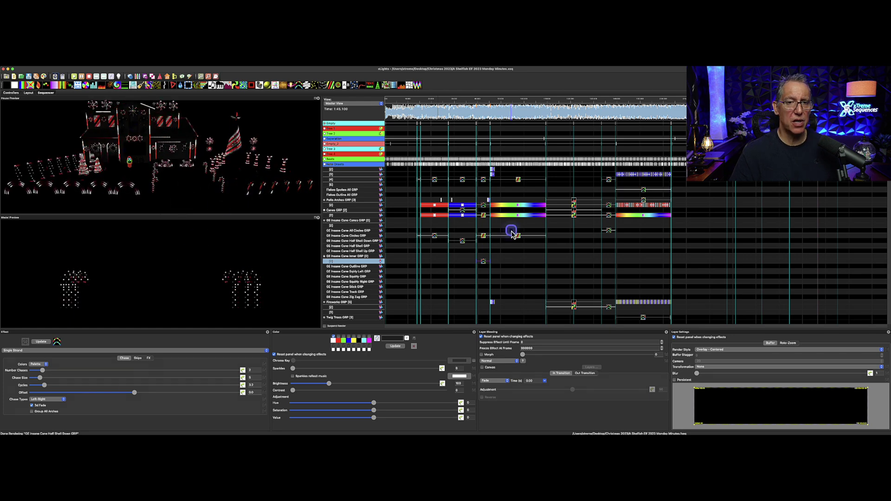
Set that Single Strand effect's number of chases to 1 and move it to GE Insane Cane Half Shell GRP
click(483, 262)
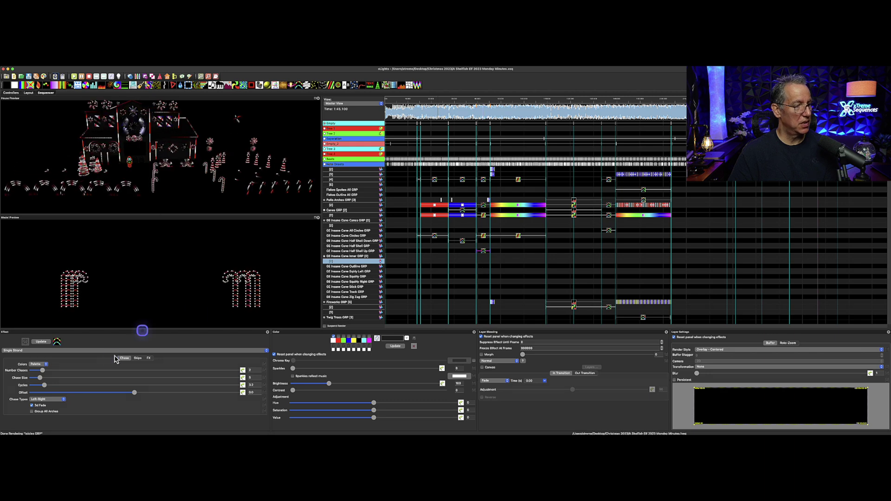
drag(41, 371, 31, 370)
click(359, 309)
mouse_move(483, 251)
mouse_down()
mouse_move(513, 237)
mouse_move(497, 235)
mouse_move(499, 252)
mouse_up()
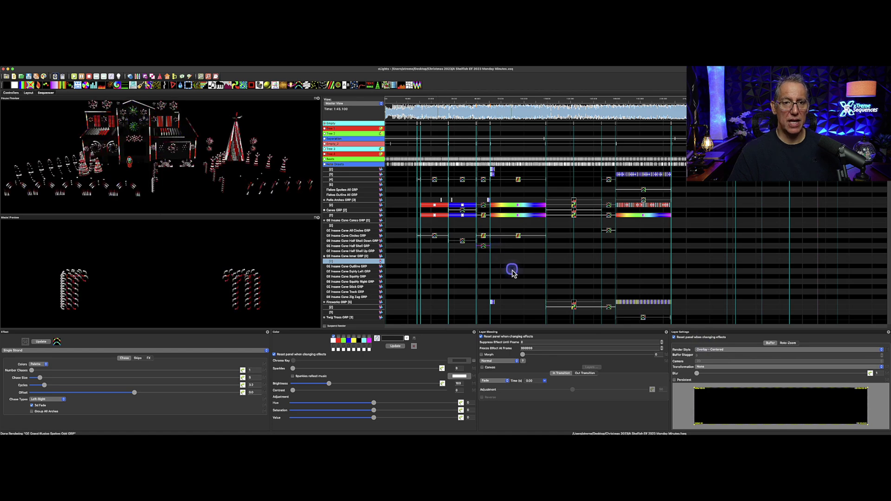
Compare the Vertical and Horizontal Per Model/Strand render styles on the moved Single Strand effect and keep Vertical Per Model/Strand
click(706, 351)
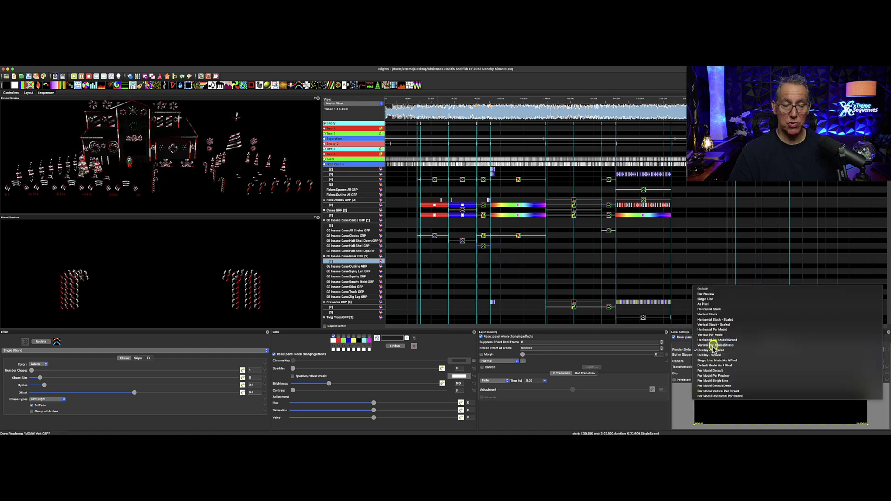
click(712, 345)
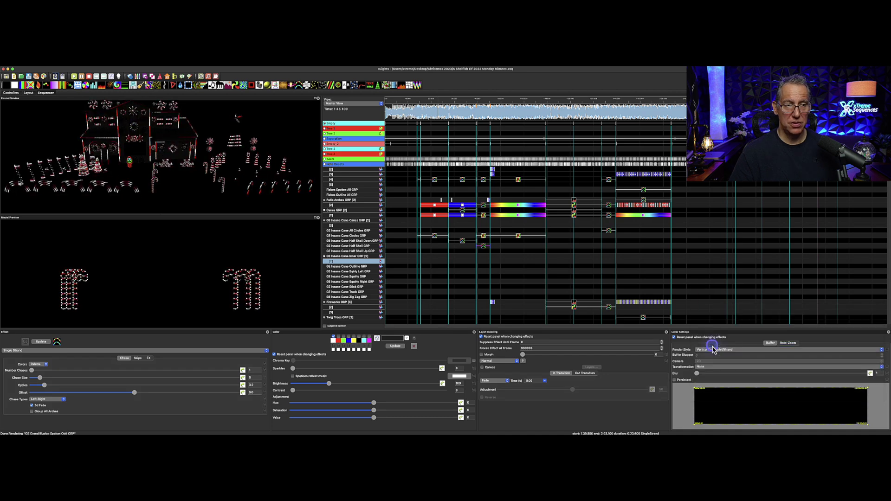
click(712, 351)
click(712, 350)
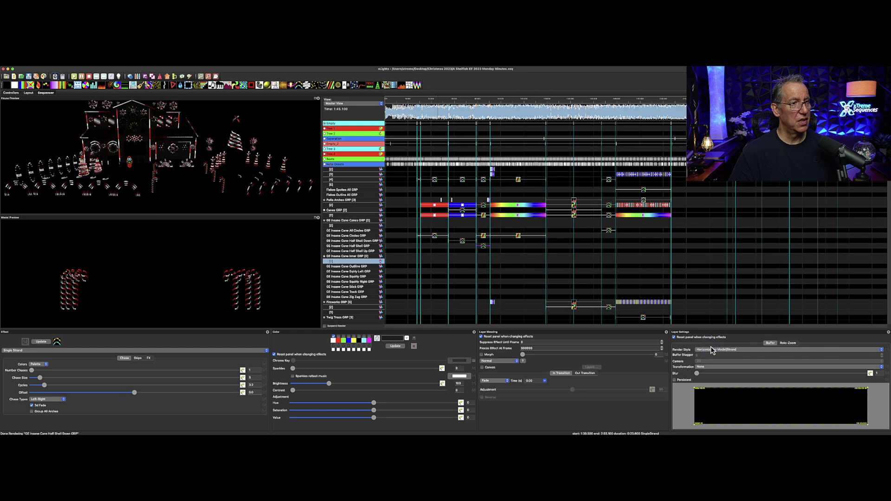
click(712, 353)
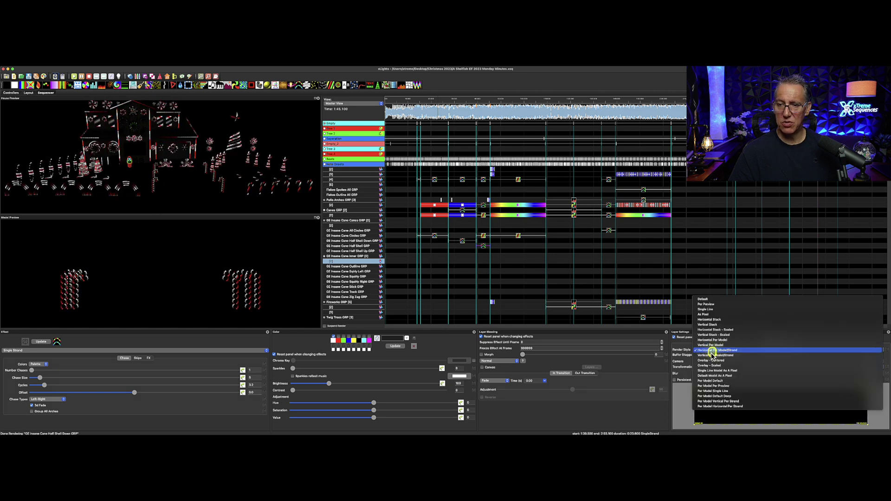
click(713, 355)
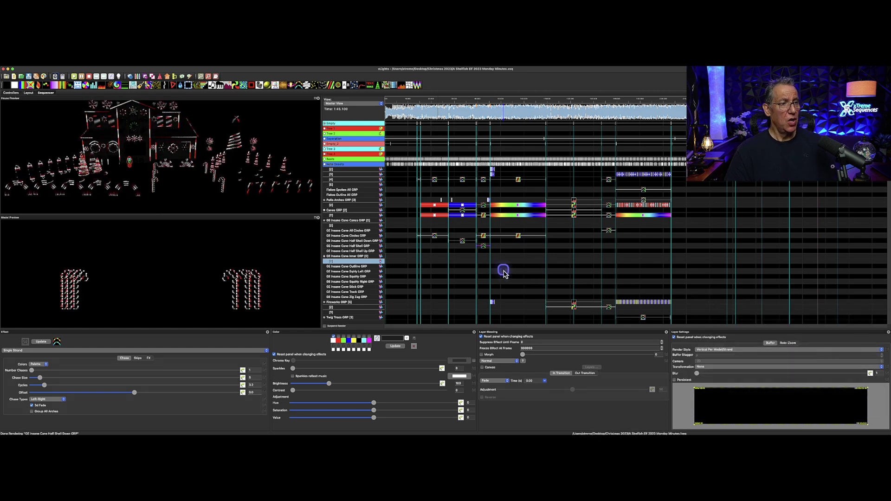
Add a layer to GE Insane Cane Half Shell GRP and copy the VU Meter and Pinwheel effects from Fireworks GRP onto it at the same time
click(517, 237)
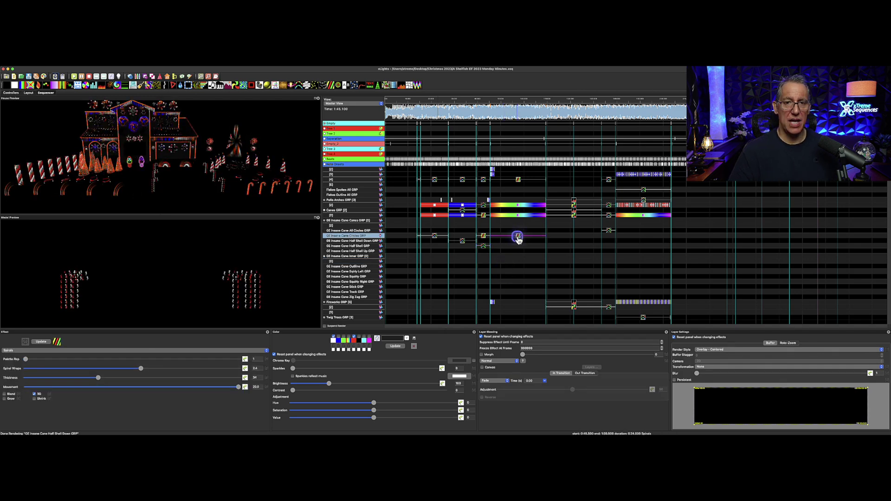
click(573, 305)
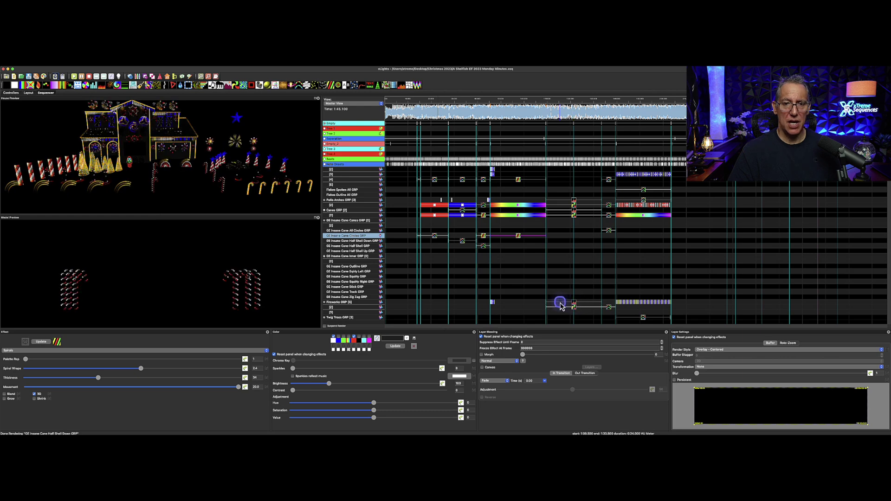
click(560, 305)
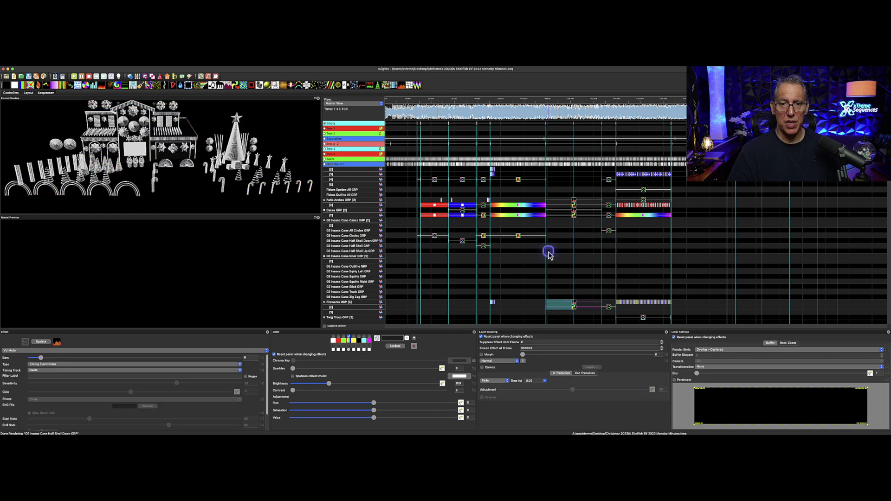
right_click(366, 246)
click(373, 248)
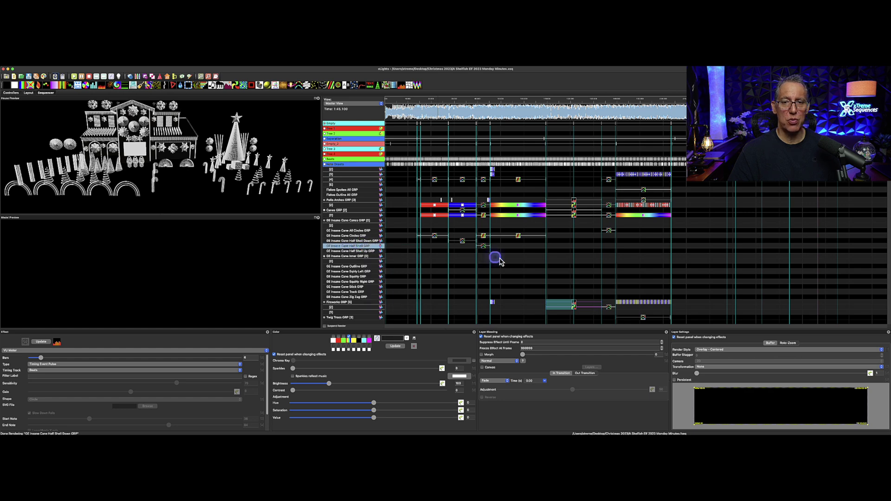
click(567, 246)
key(ctrl+v)
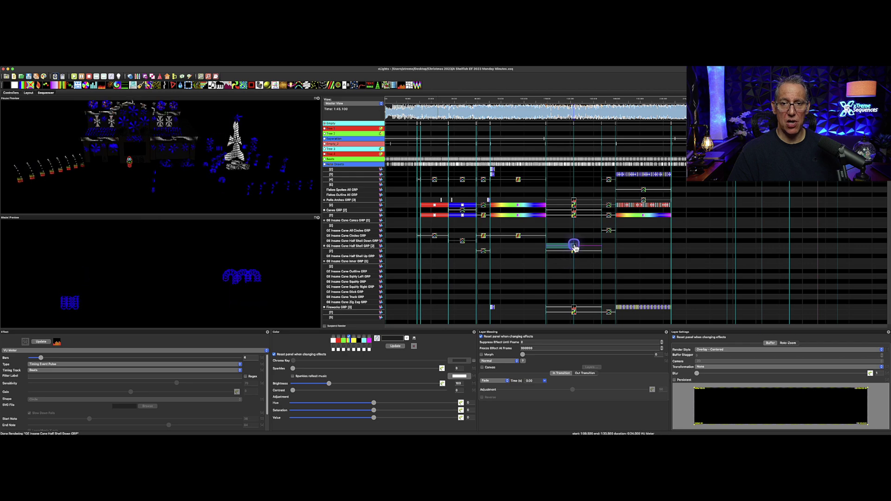
Move the copied VU Meter effect to GE Insane Cane Outline GRP and the Pinwheel effect to the lower layer of GE Insane Cane Canes GRP
click(573, 246)
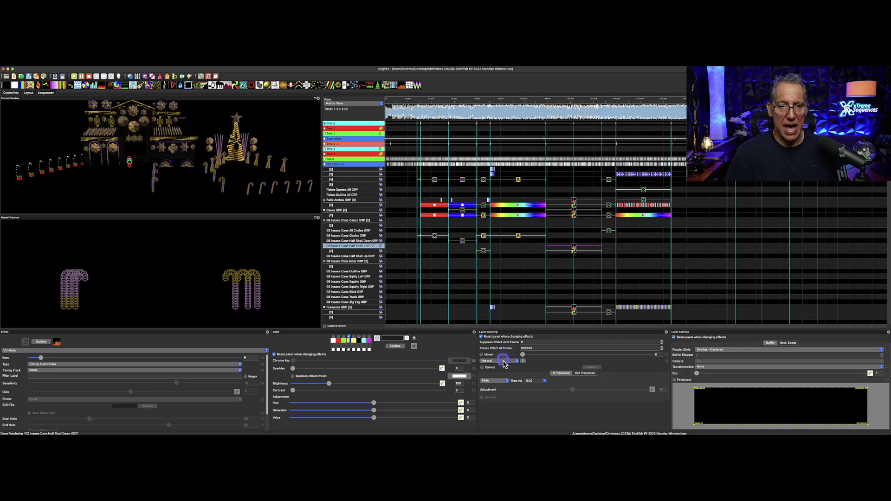
click(574, 253)
click(575, 254)
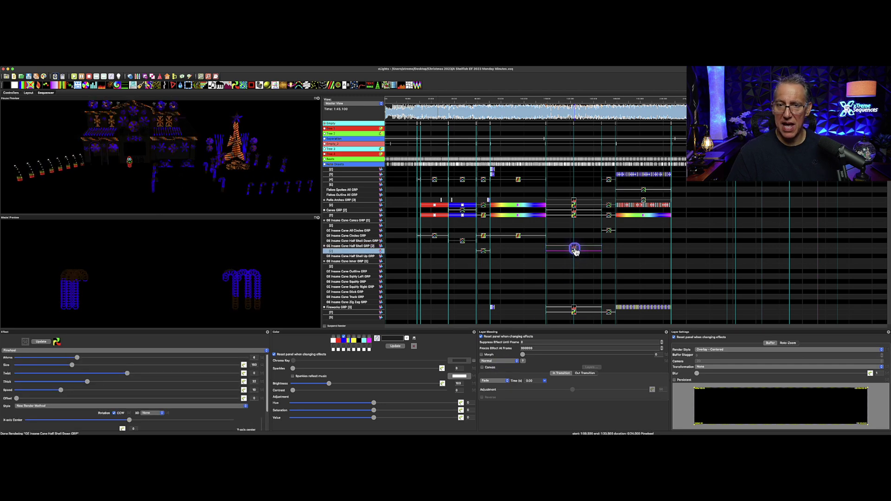
click(574, 247)
click(575, 254)
click(574, 247)
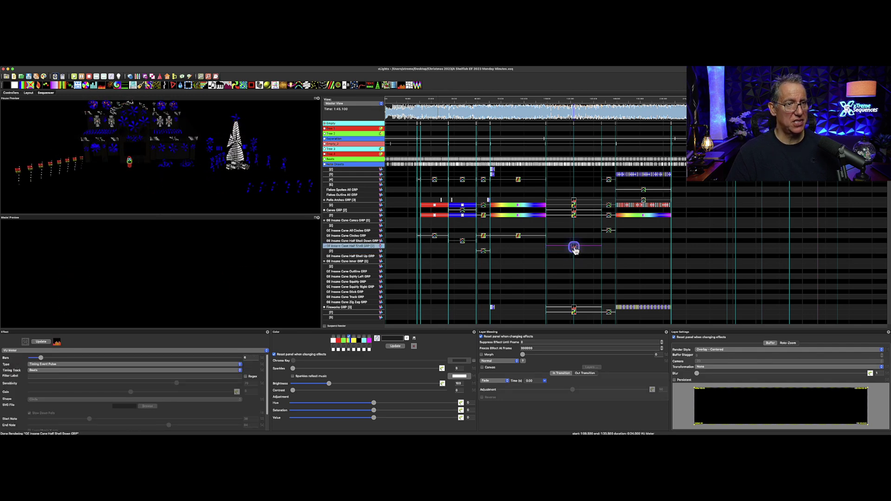
click(575, 251)
drag(575, 251, 581, 276)
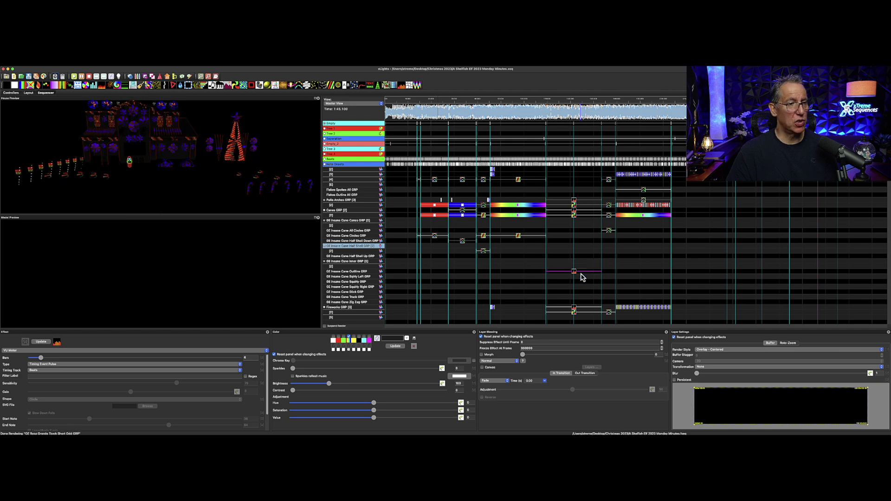
drag(564, 256, 558, 230)
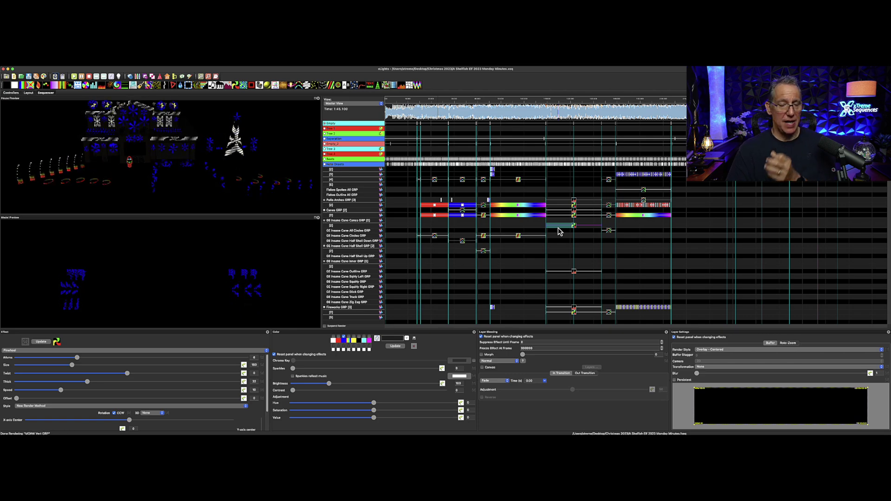
Copy the Single Strand effects at about 1:33 from the arches group and Canes GRP to the GE Insane Cane Half Shell and Inner groups
click(608, 234)
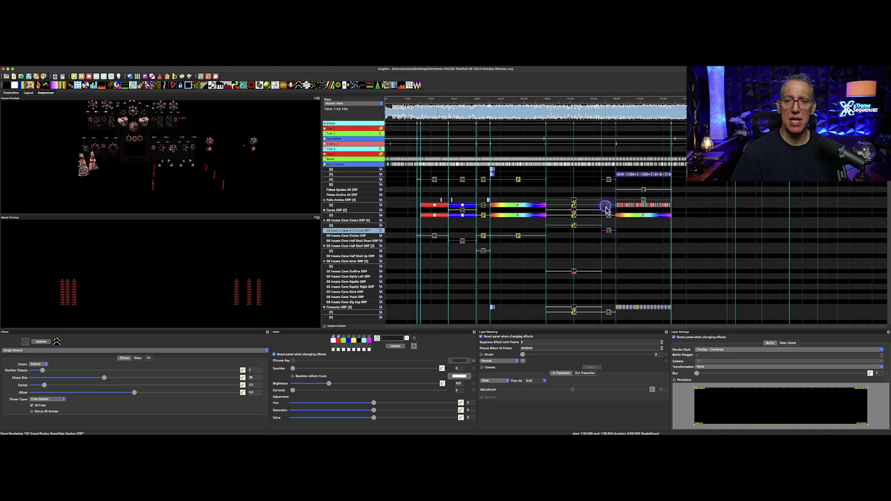
click(607, 217)
click(612, 238)
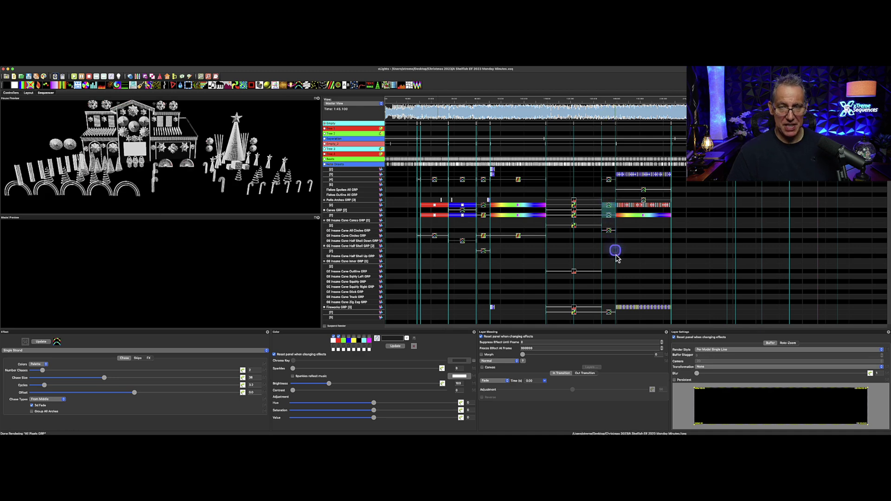
click(610, 251)
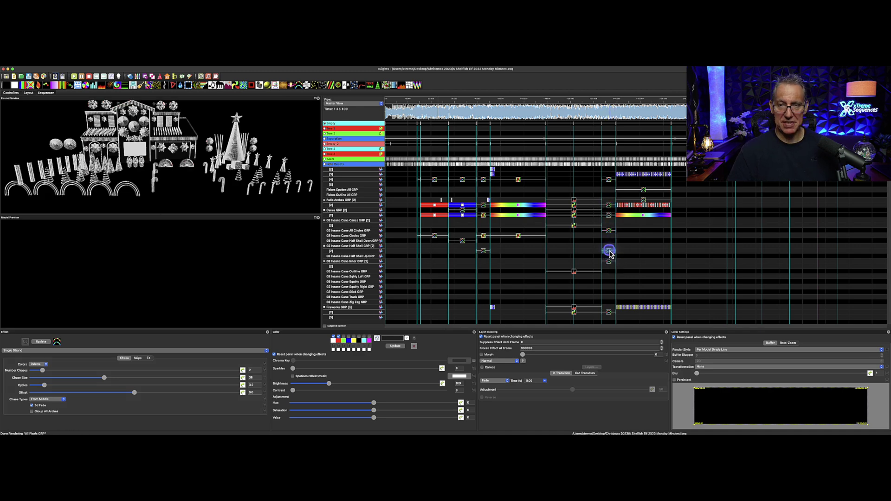
Set the Half Shell GRP copy's render style to Overlay - Centered and its transformation to Rotate CC 90
click(609, 252)
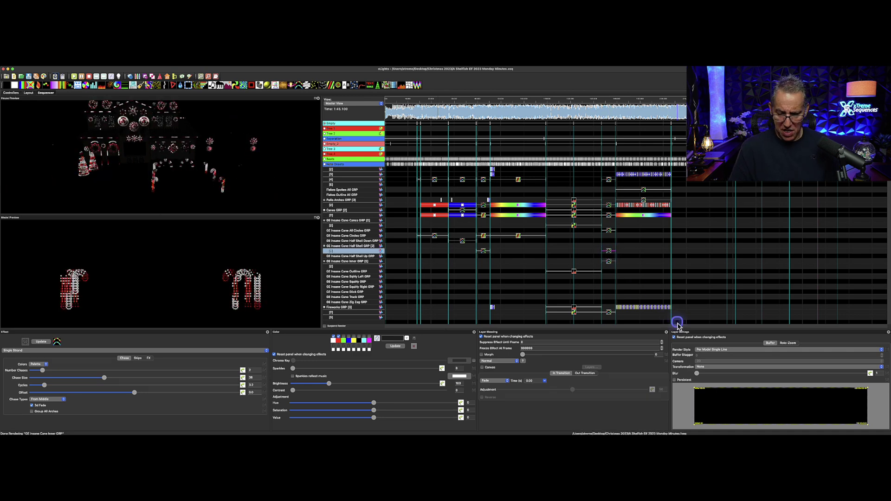
click(705, 350)
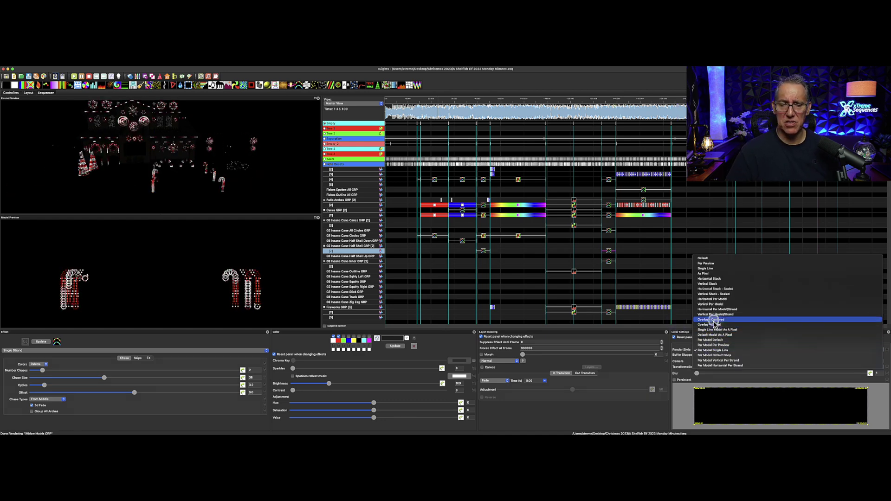
click(710, 319)
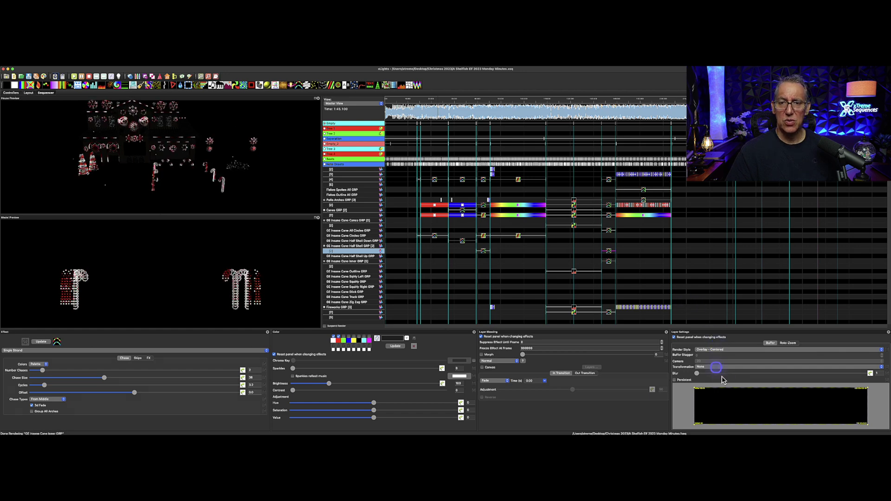
click(719, 367)
click(718, 372)
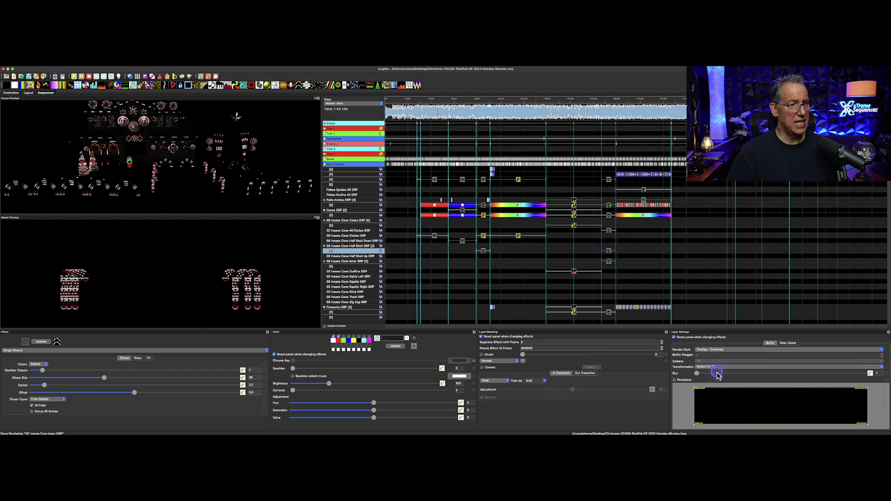
Move the Single Strand effect at about 1:33 from GE Insane Cane Inner GRP to GE Insane Cane Outline GRP
click(610, 261)
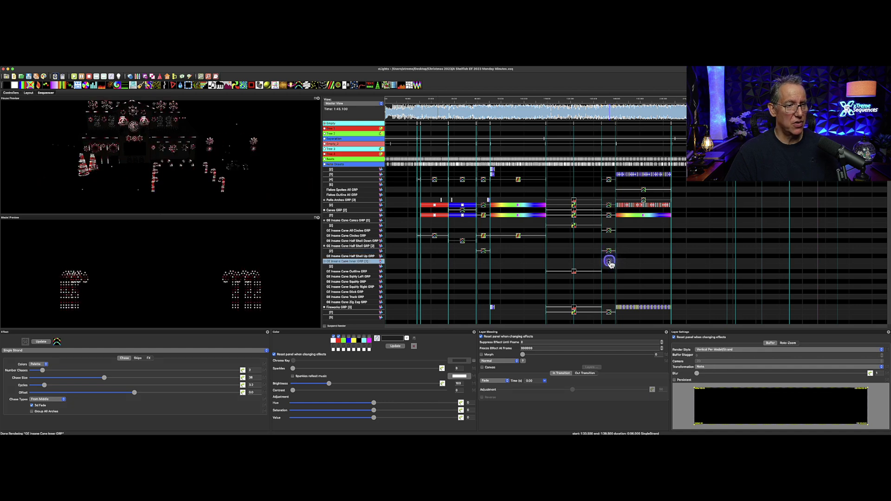
drag(610, 263, 611, 265)
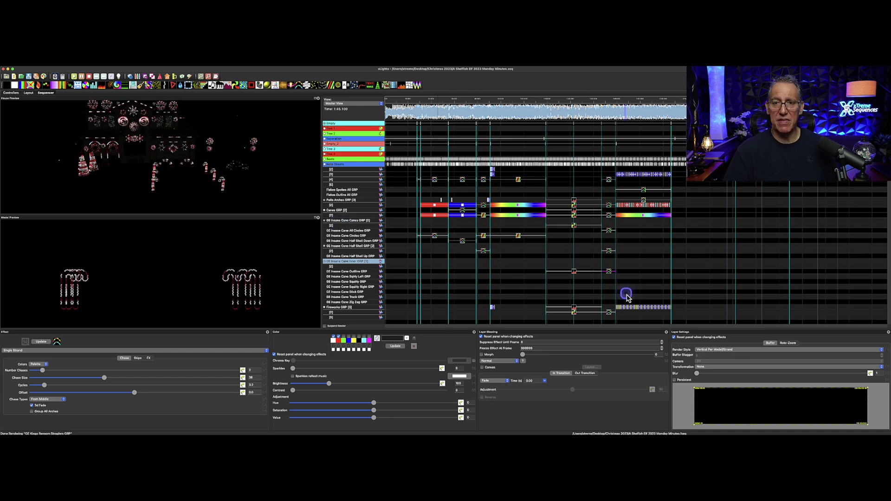
Preview the section at about 1:40 and copy its Flakes Spokes All GRP and arches effects to the GE Insane Cane rows from Inner GRP's lower layer
click(635, 307)
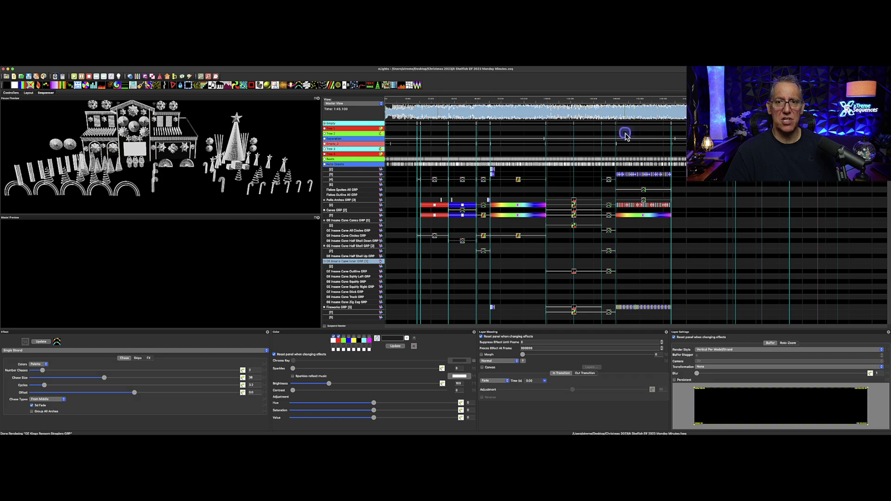
click(628, 108)
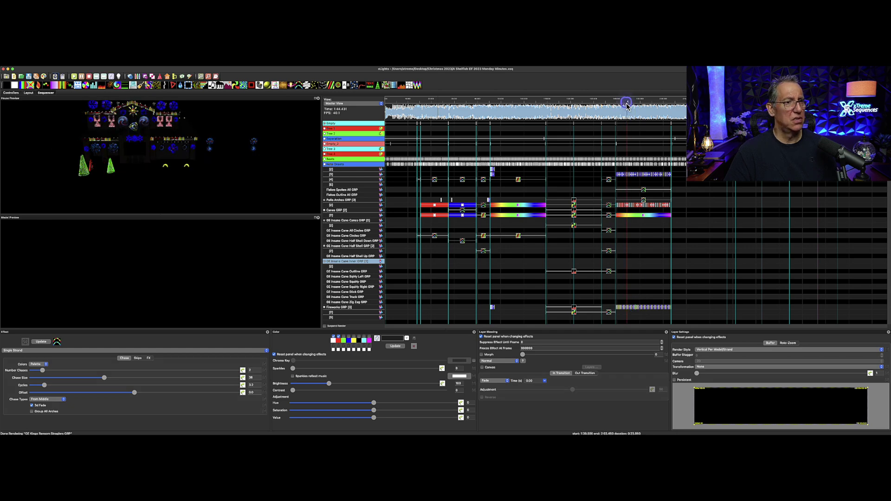
key(space)
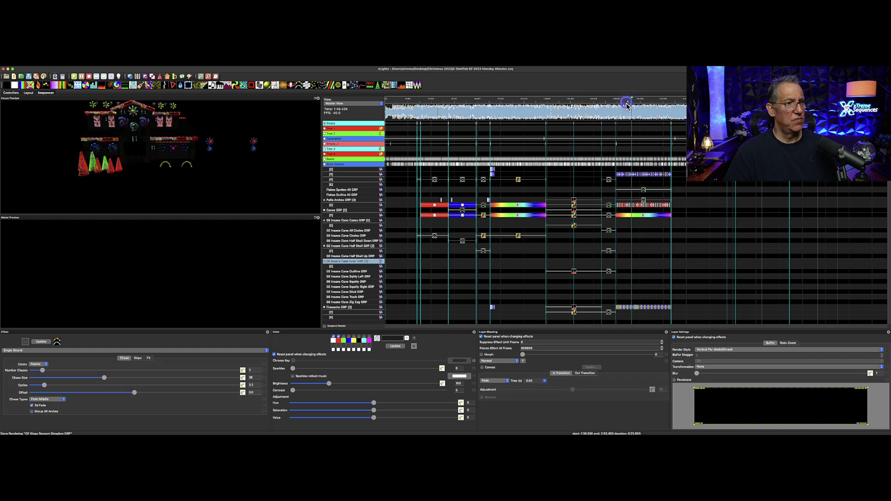
click(630, 204)
click(635, 222)
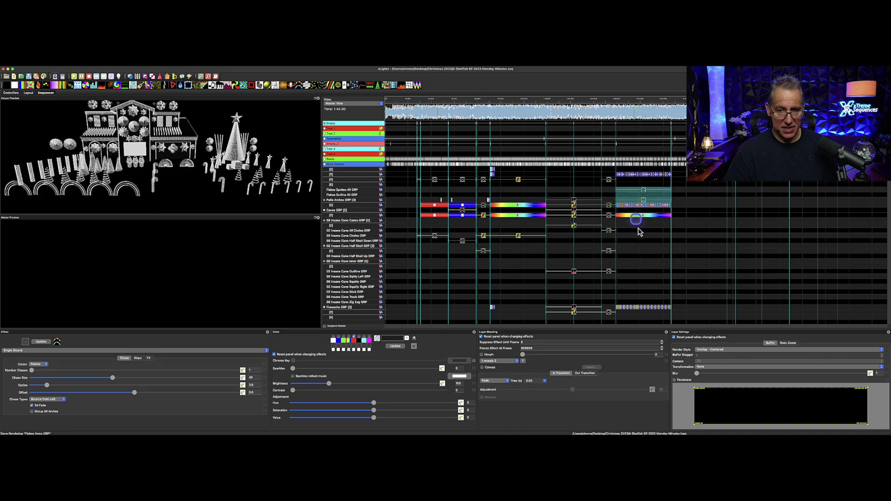
click(634, 268)
key(ctrl+v)
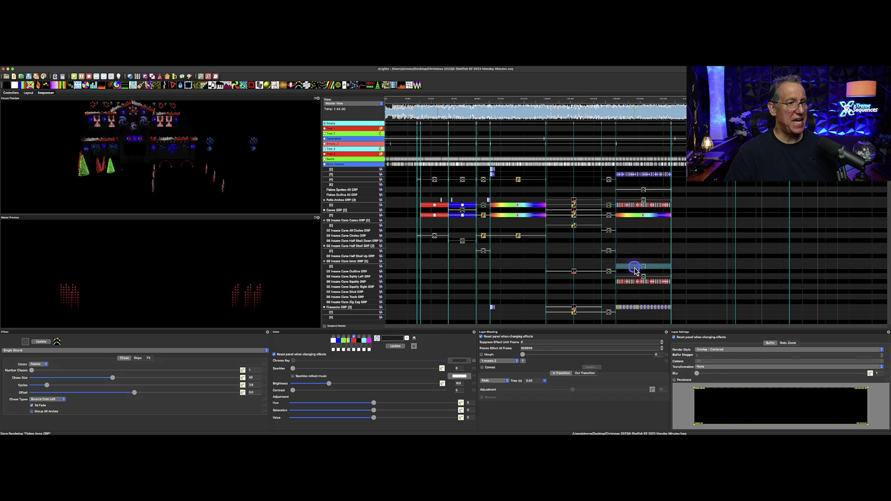
Preview the Single Strand effects at about 1:40 on Inner GRP's lower layer and below Outline GRP, and move the latter to Half Shell Up GRP
click(642, 266)
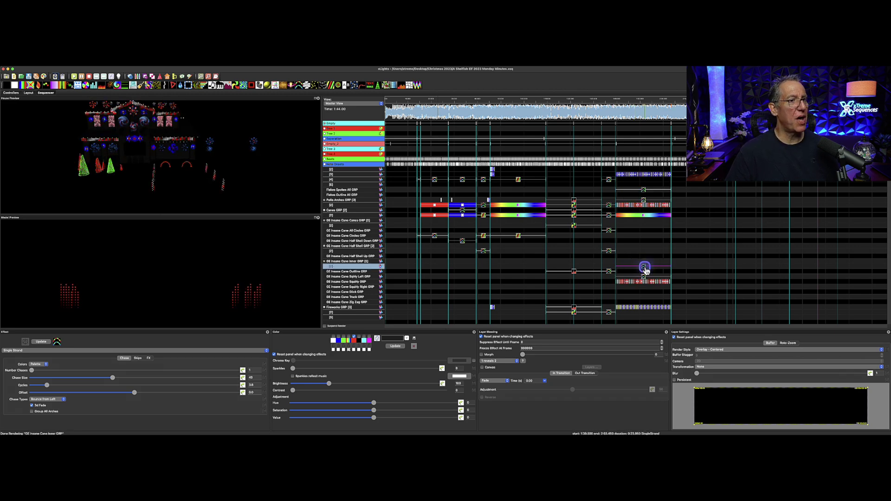
scroll(237, 196, up, 2)
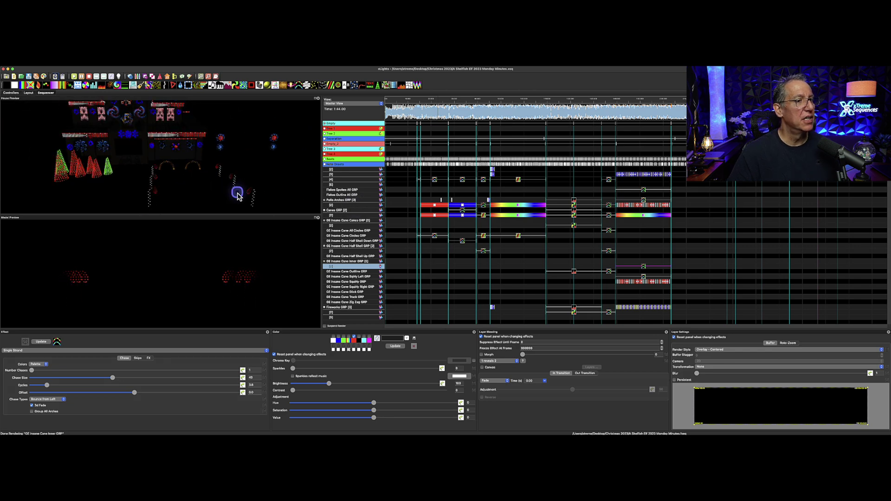
click(643, 279)
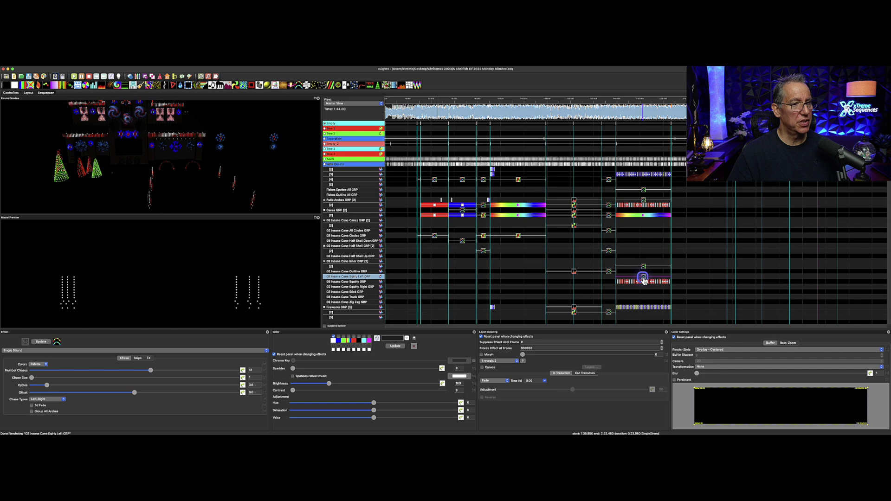
key(Up)
key(Up)
key(Up)
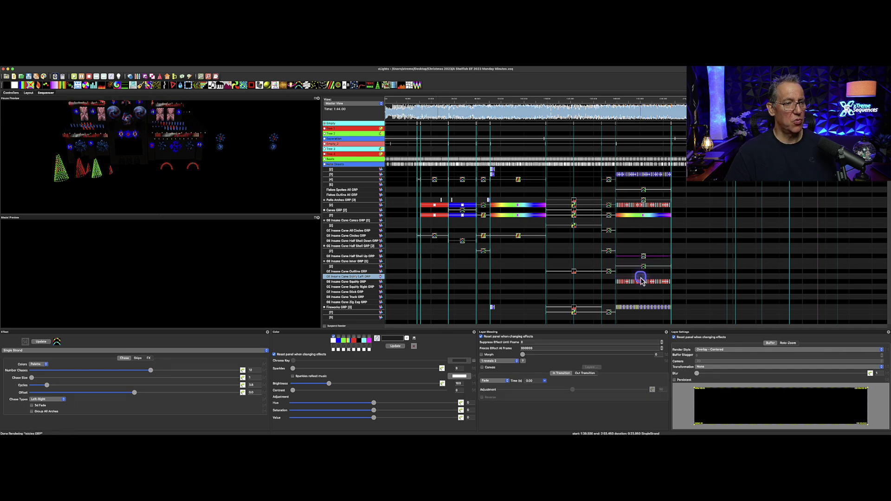
click(641, 279)
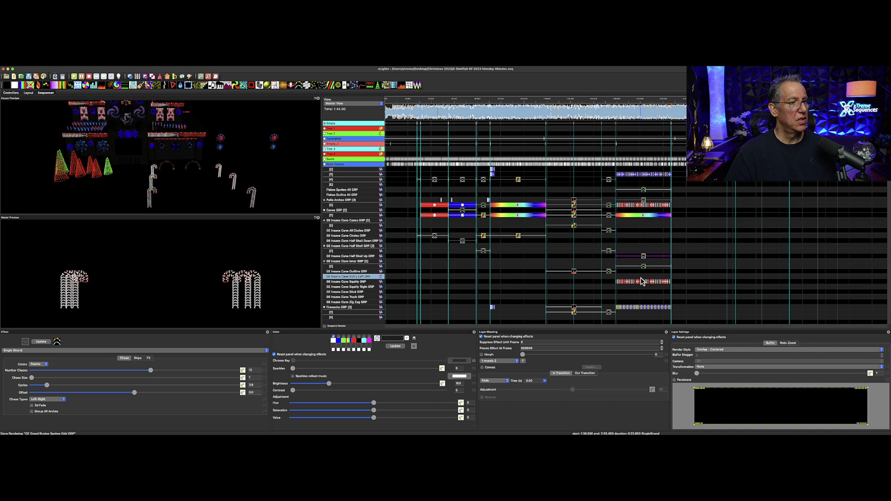
Set the moved effect to 2 chases with a larger chase size and more cycles, and move it up to GE Insane Cane Circles GRP
click(151, 371)
drag(151, 371, 42, 381)
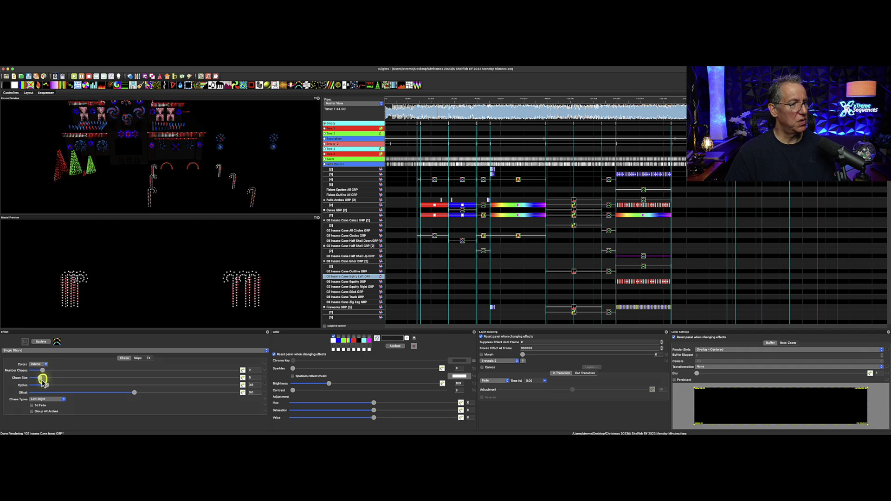
click(610, 324)
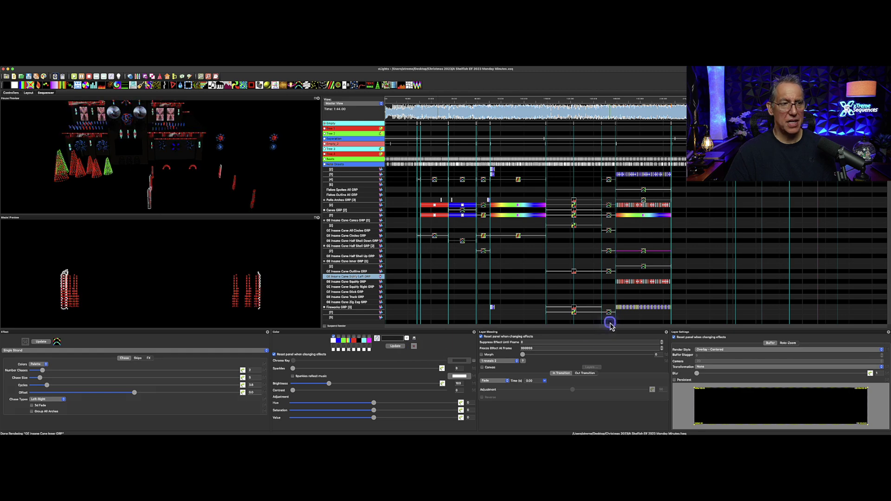
key(Up)
key(Up)
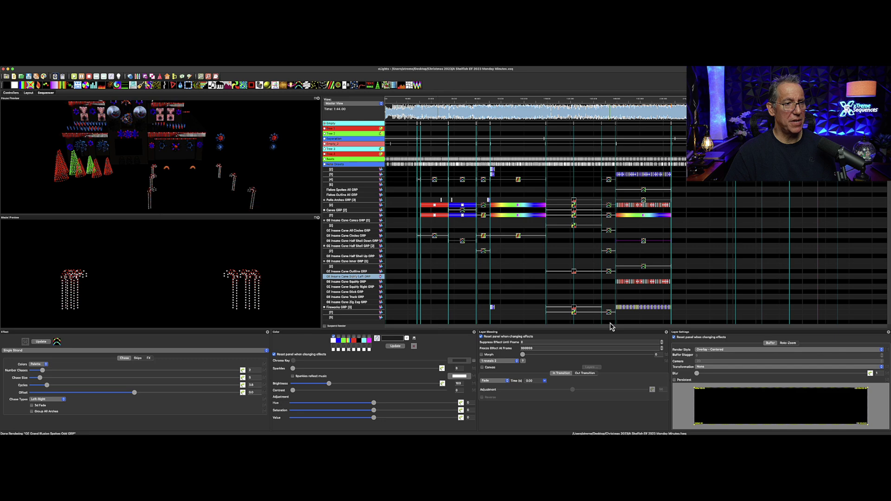
key(Up)
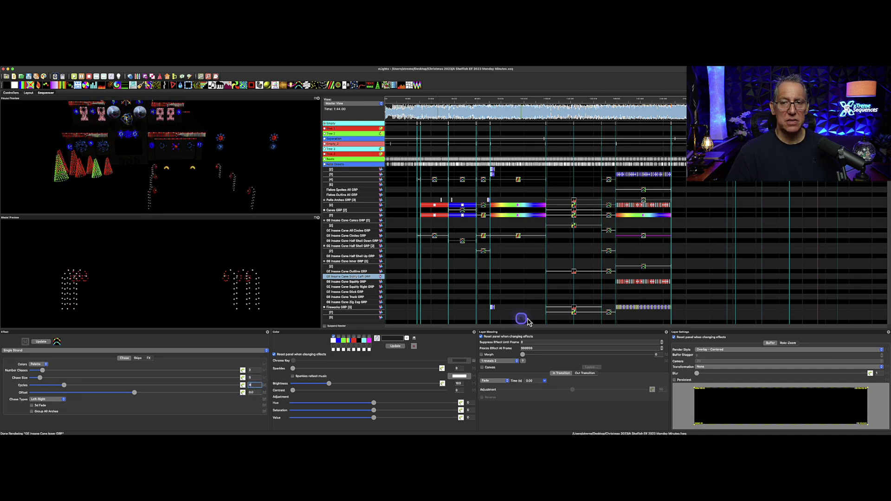
Play the section from about 1:46 to check the cane effects against the rest of the house display
click(650, 284)
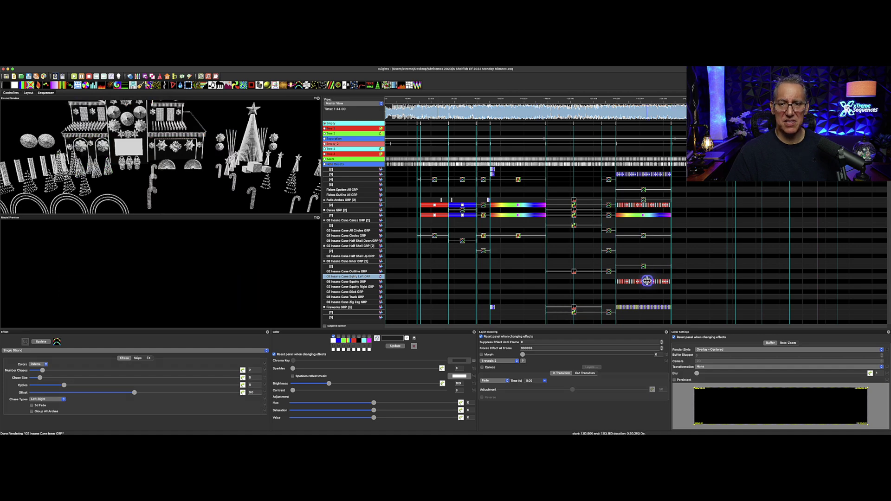
click(630, 100)
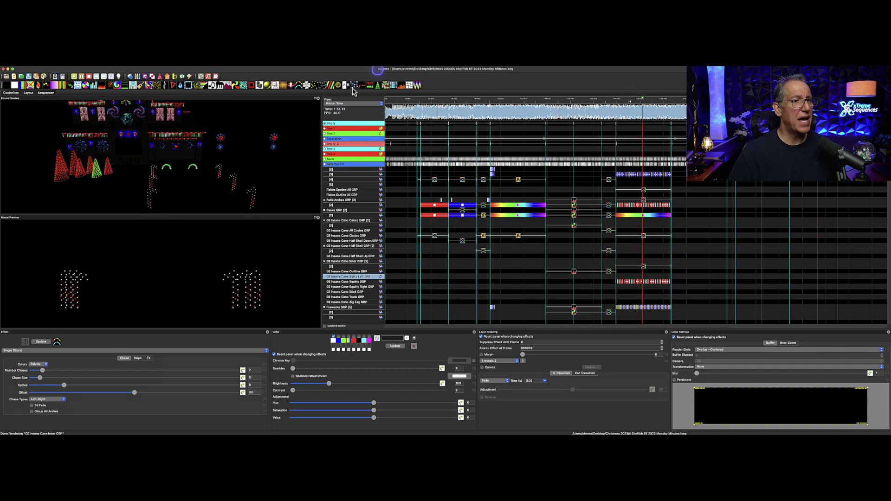
scroll(279, 185, down, 2)
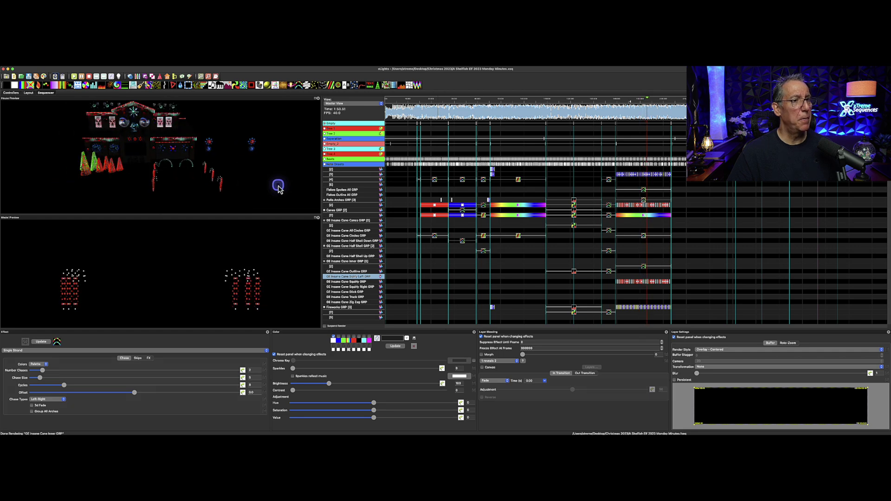
key(space)
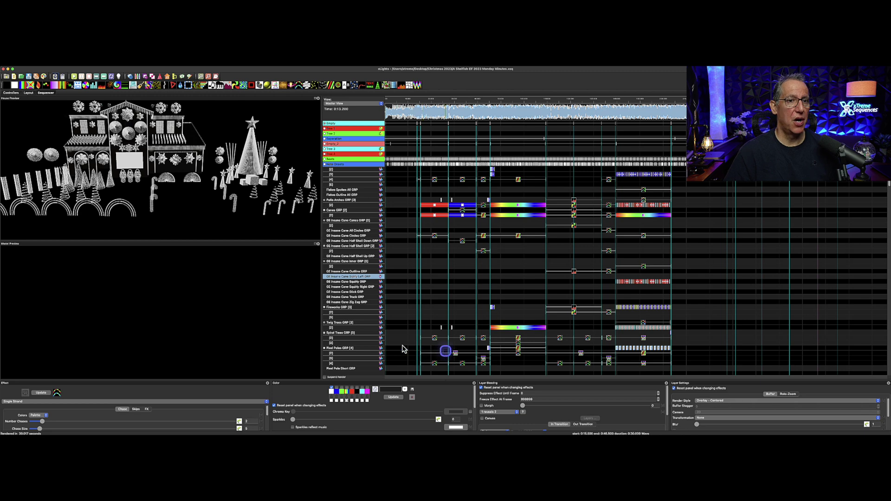
Play the sequence from about 0:13 in a maximized House Preview, and detach the preview into a floating window
click(413, 102)
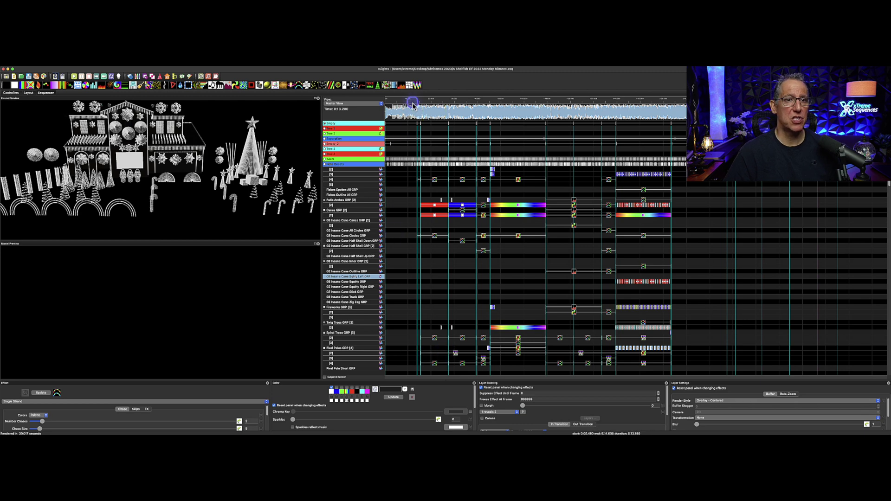
key(space)
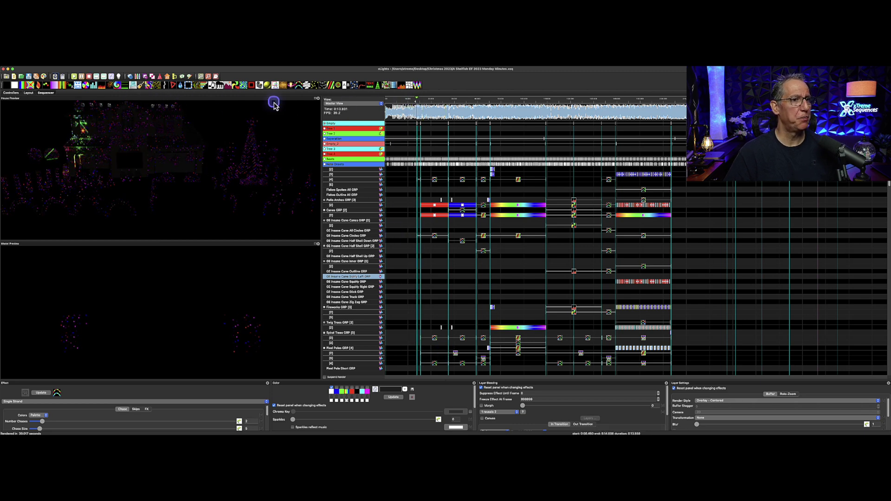
click(315, 99)
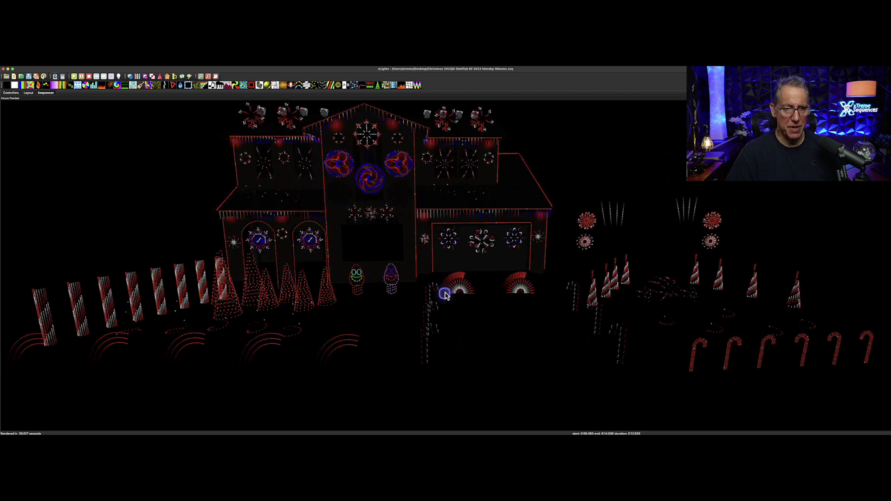
click(500, 406)
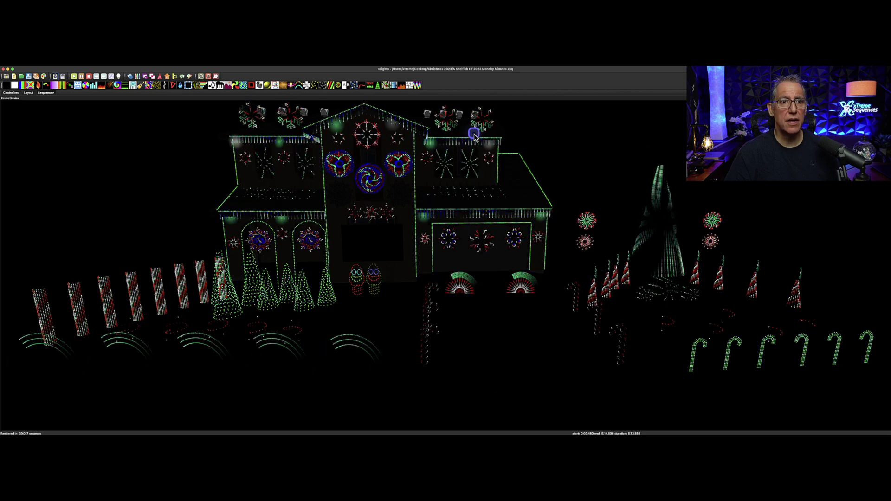
drag(518, 99, 712, 164)
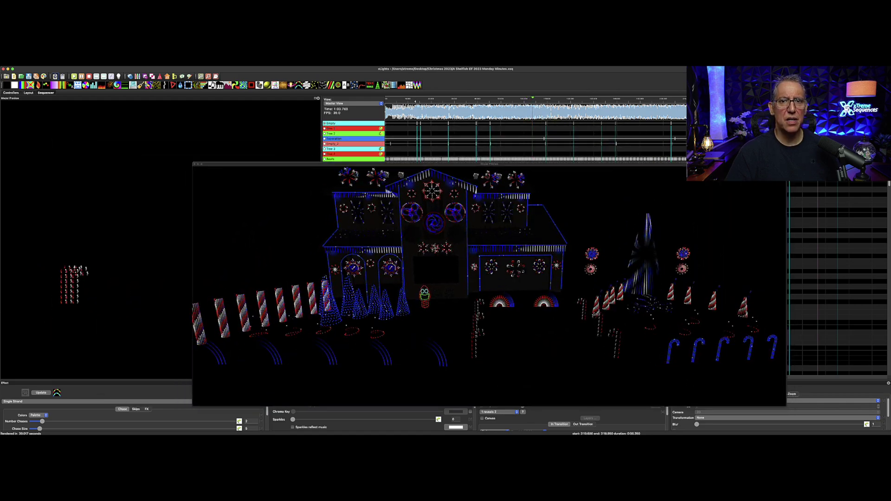
Skip ahead through the sections after about 1:20 to review the display, and dock the House Preview back in place
click(567, 103)
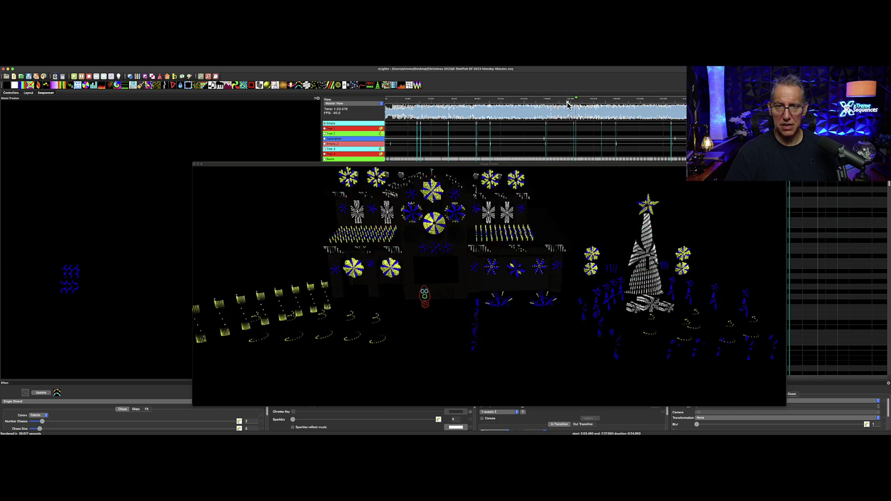
click(589, 101)
click(608, 101)
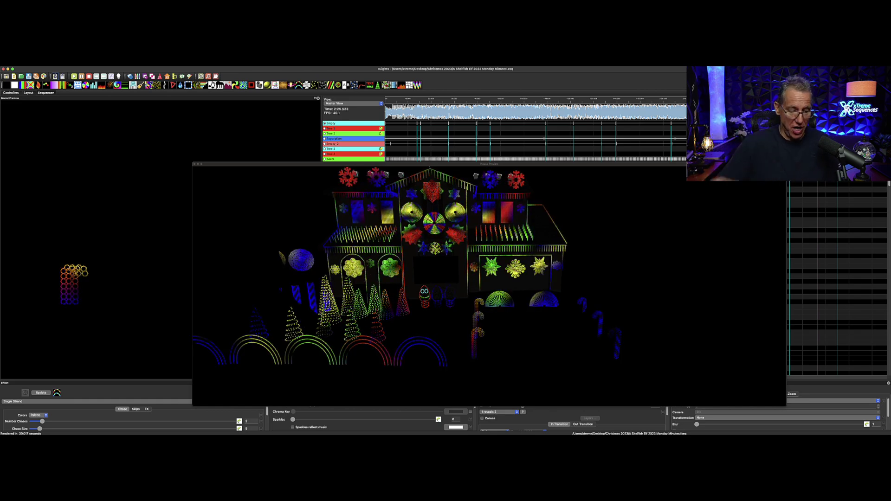
click(653, 126)
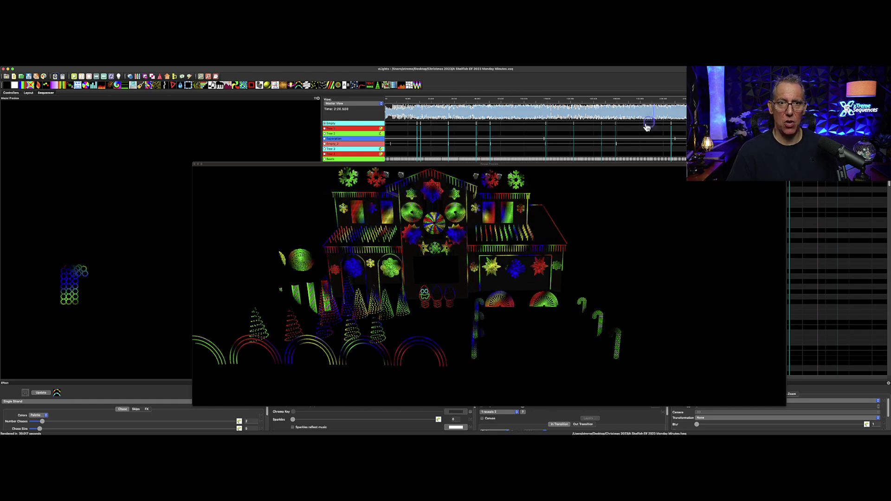
drag(396, 166, 215, 122)
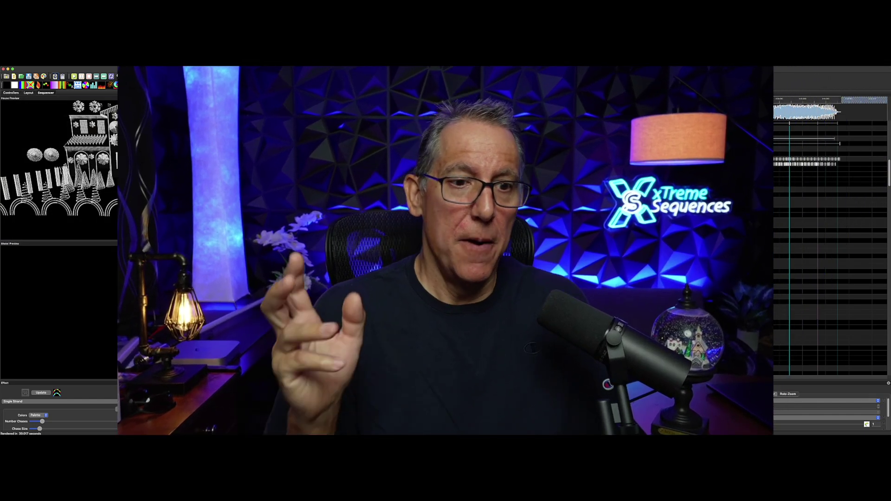